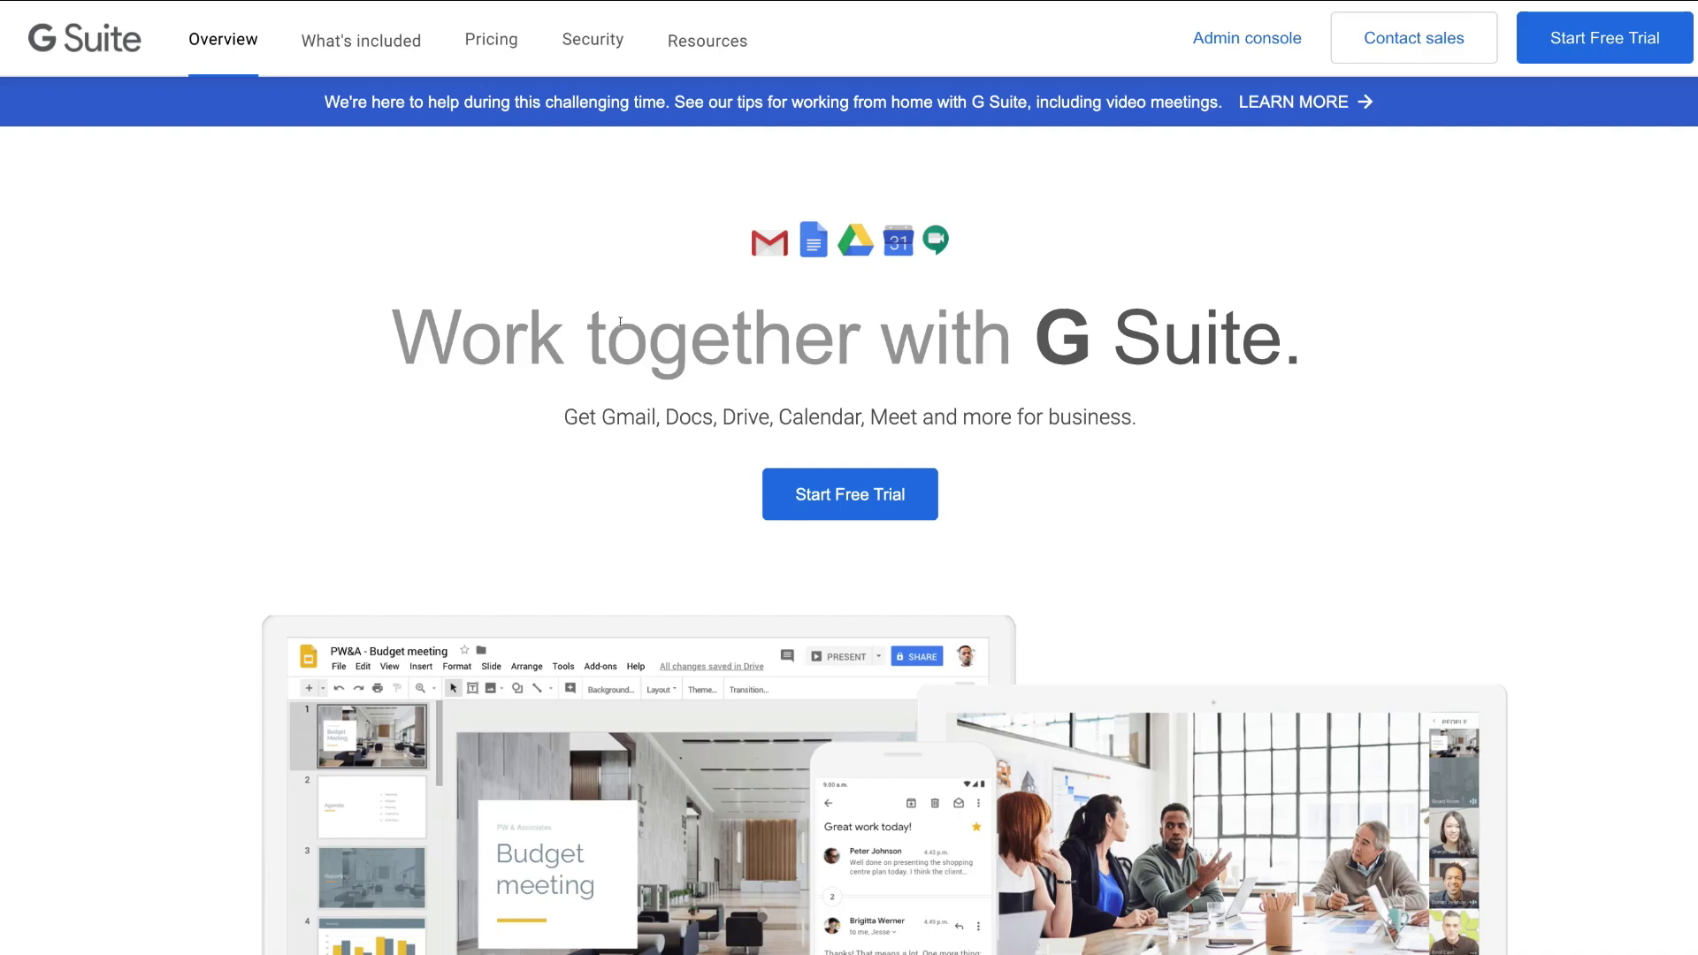
- Open the What's included menu listing Gmail, Docs, Sheets through Cloud Search, Admin, Endpoint and Vault
left_click(389, 42)
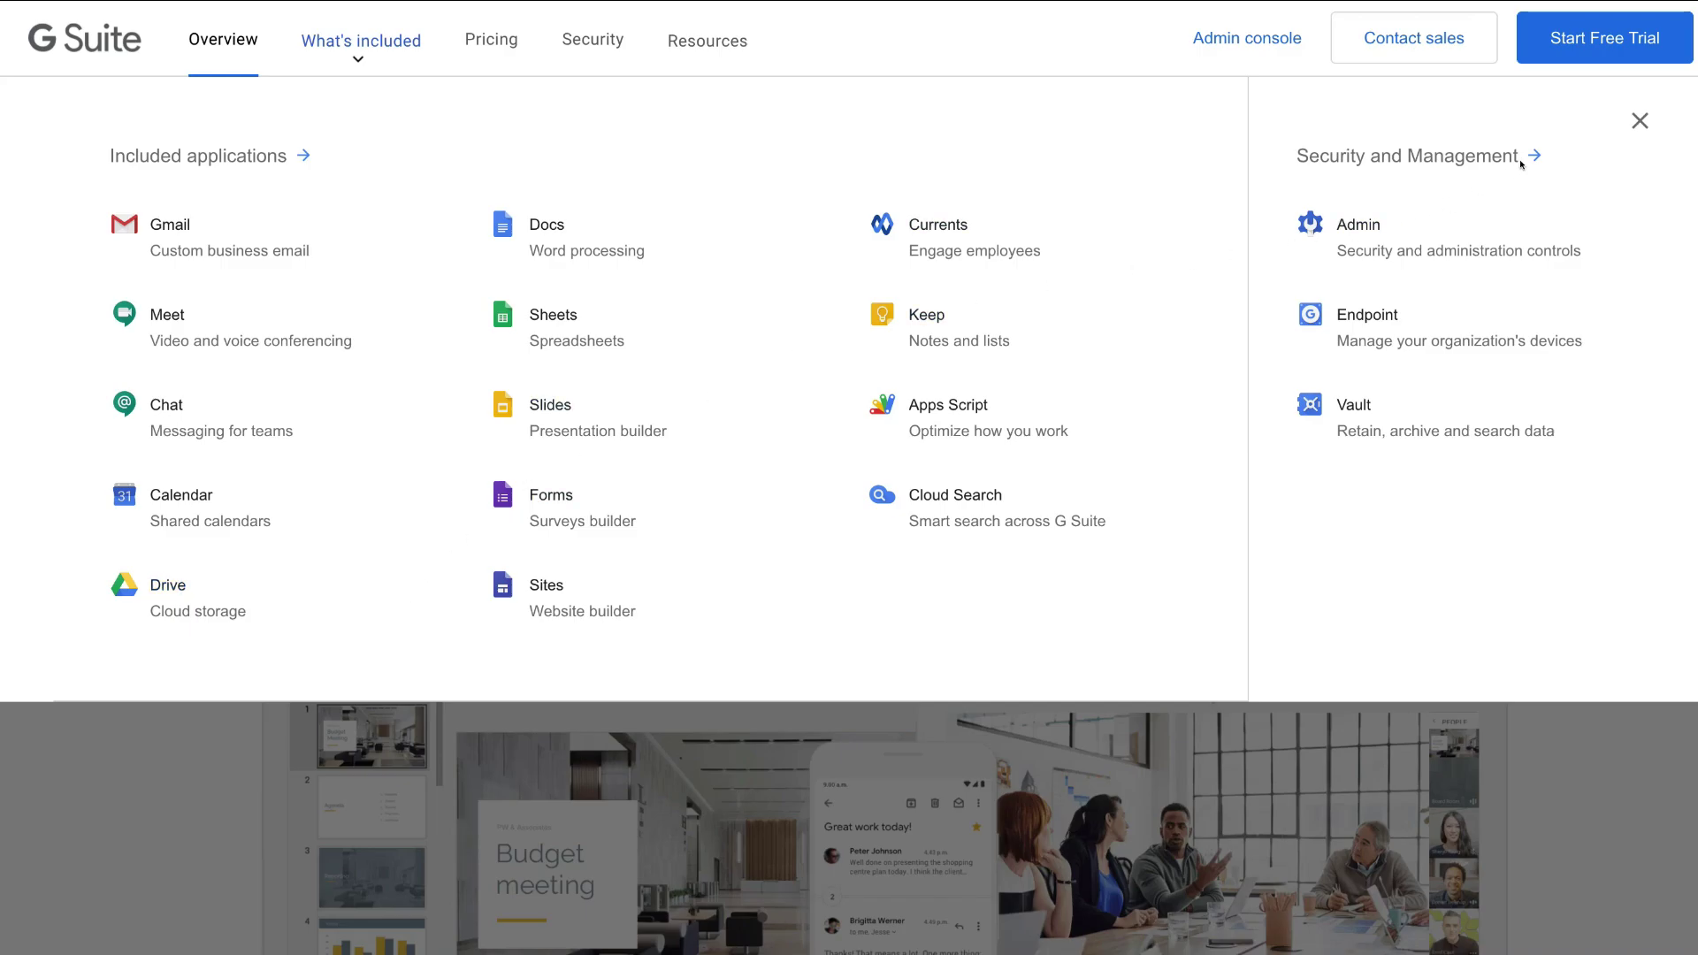
- Close the apps overview and review Pricing: Basic $9, Business $18, Enterprise $37 NZD per user monthly
left_click(1637, 123)
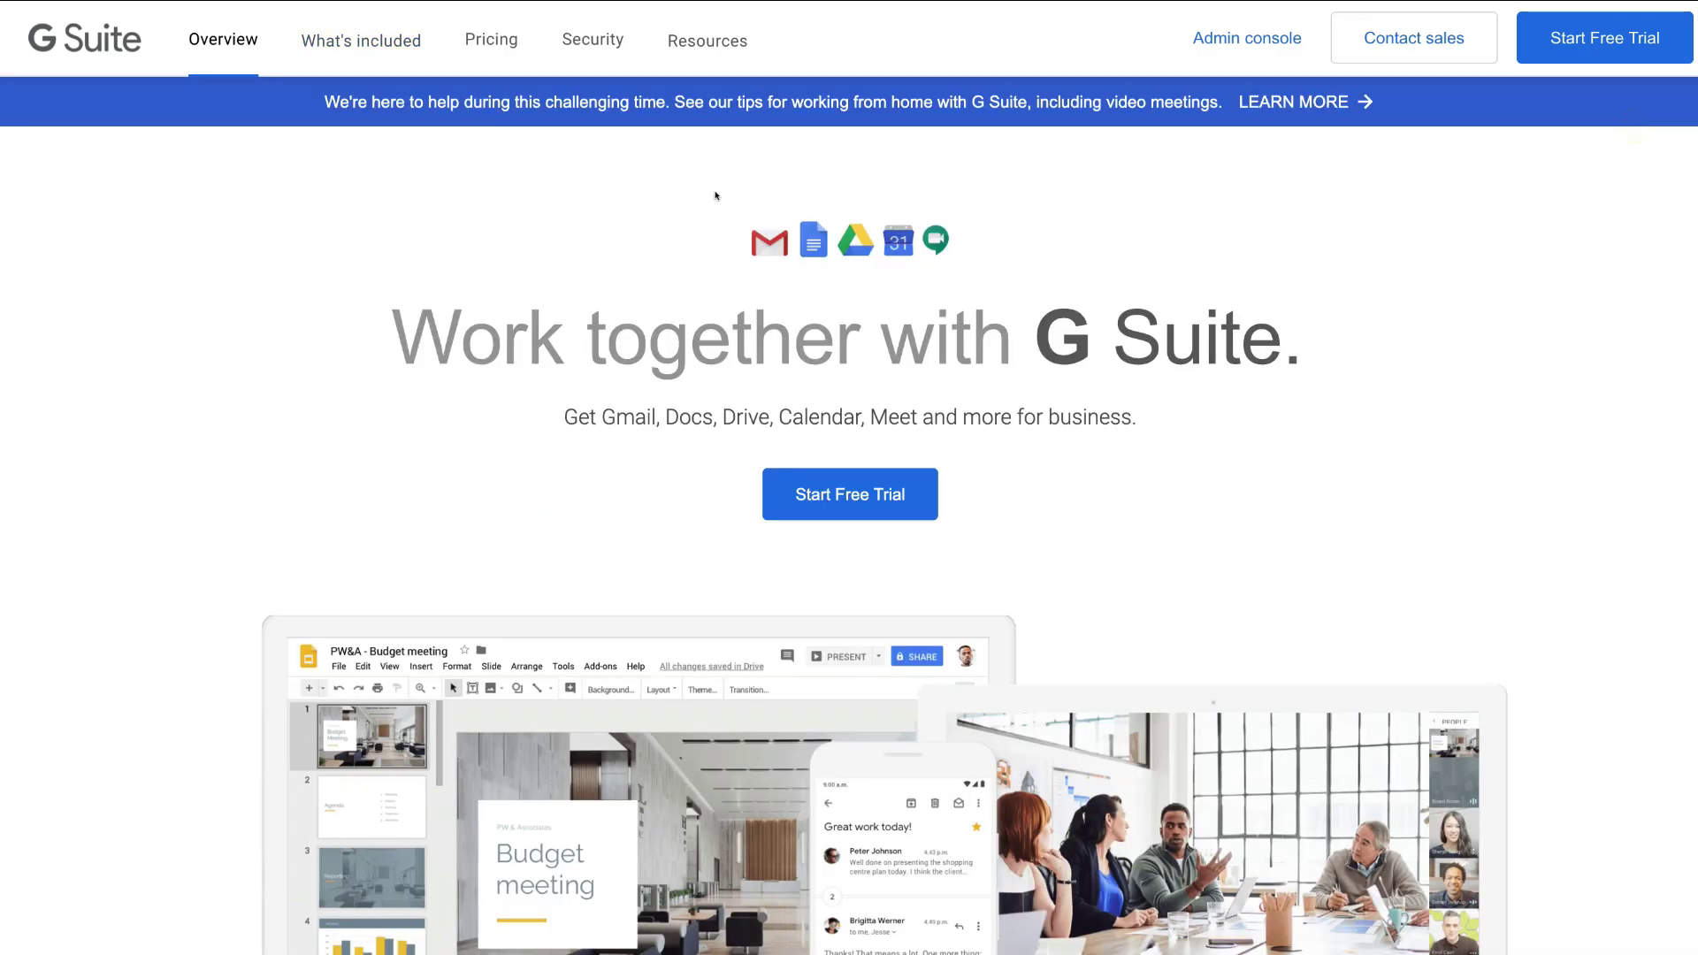
left_click(492, 40)
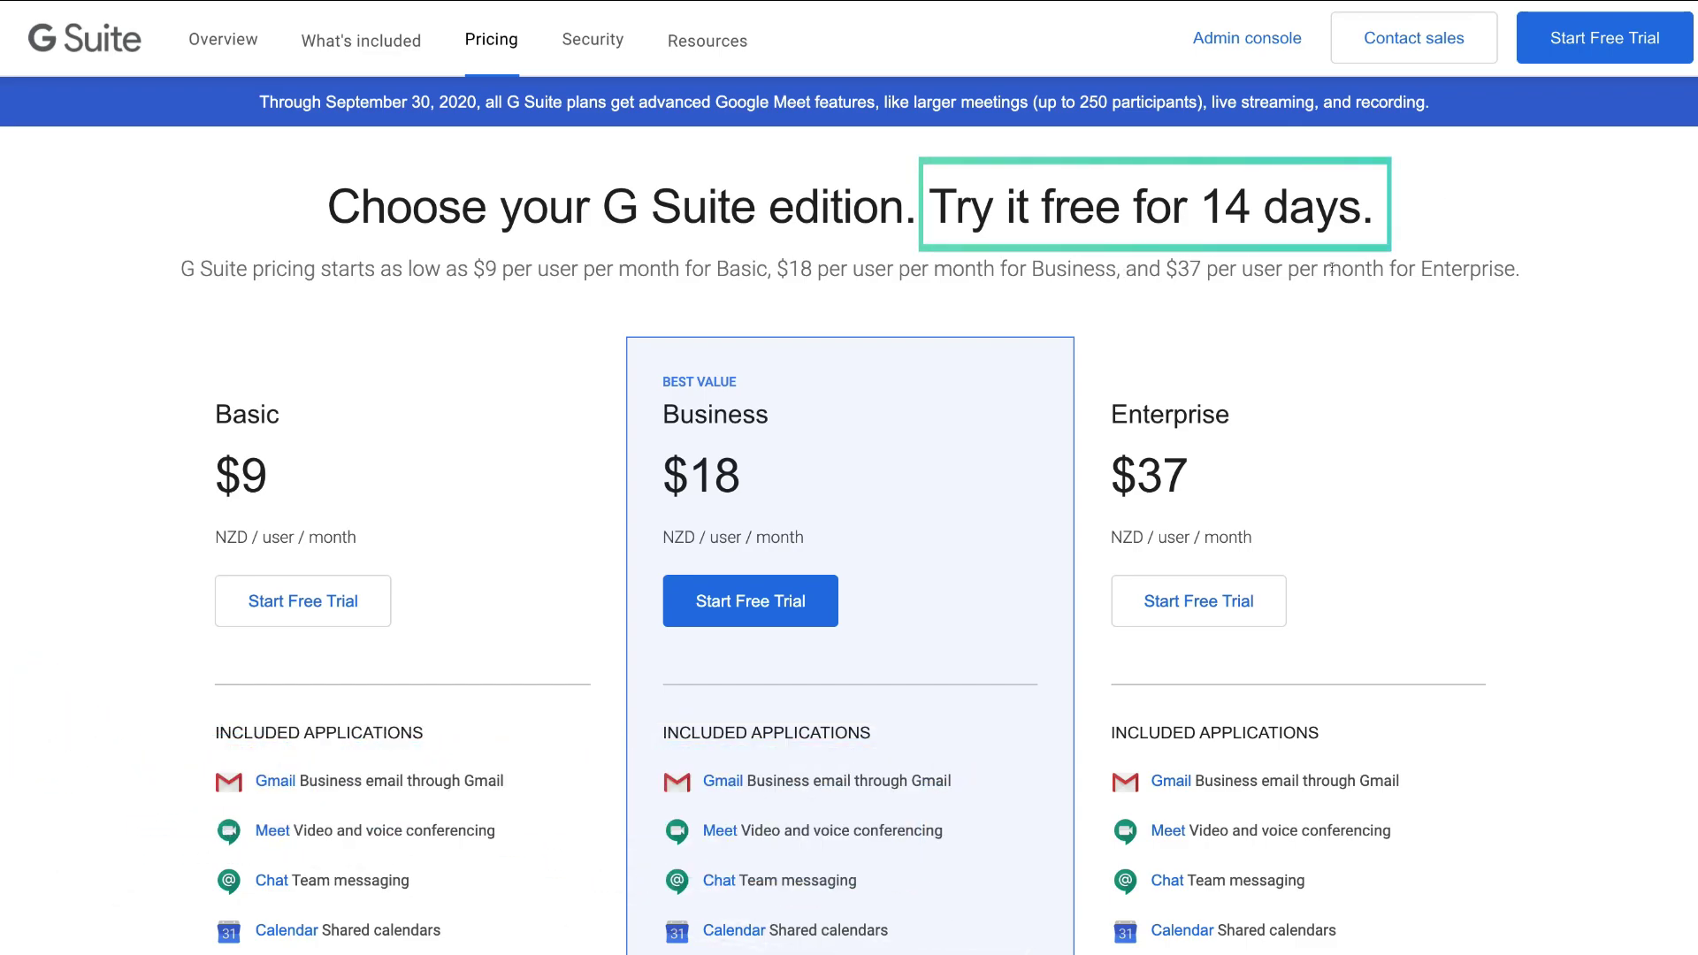
scroll(545, 460, "down", 3)
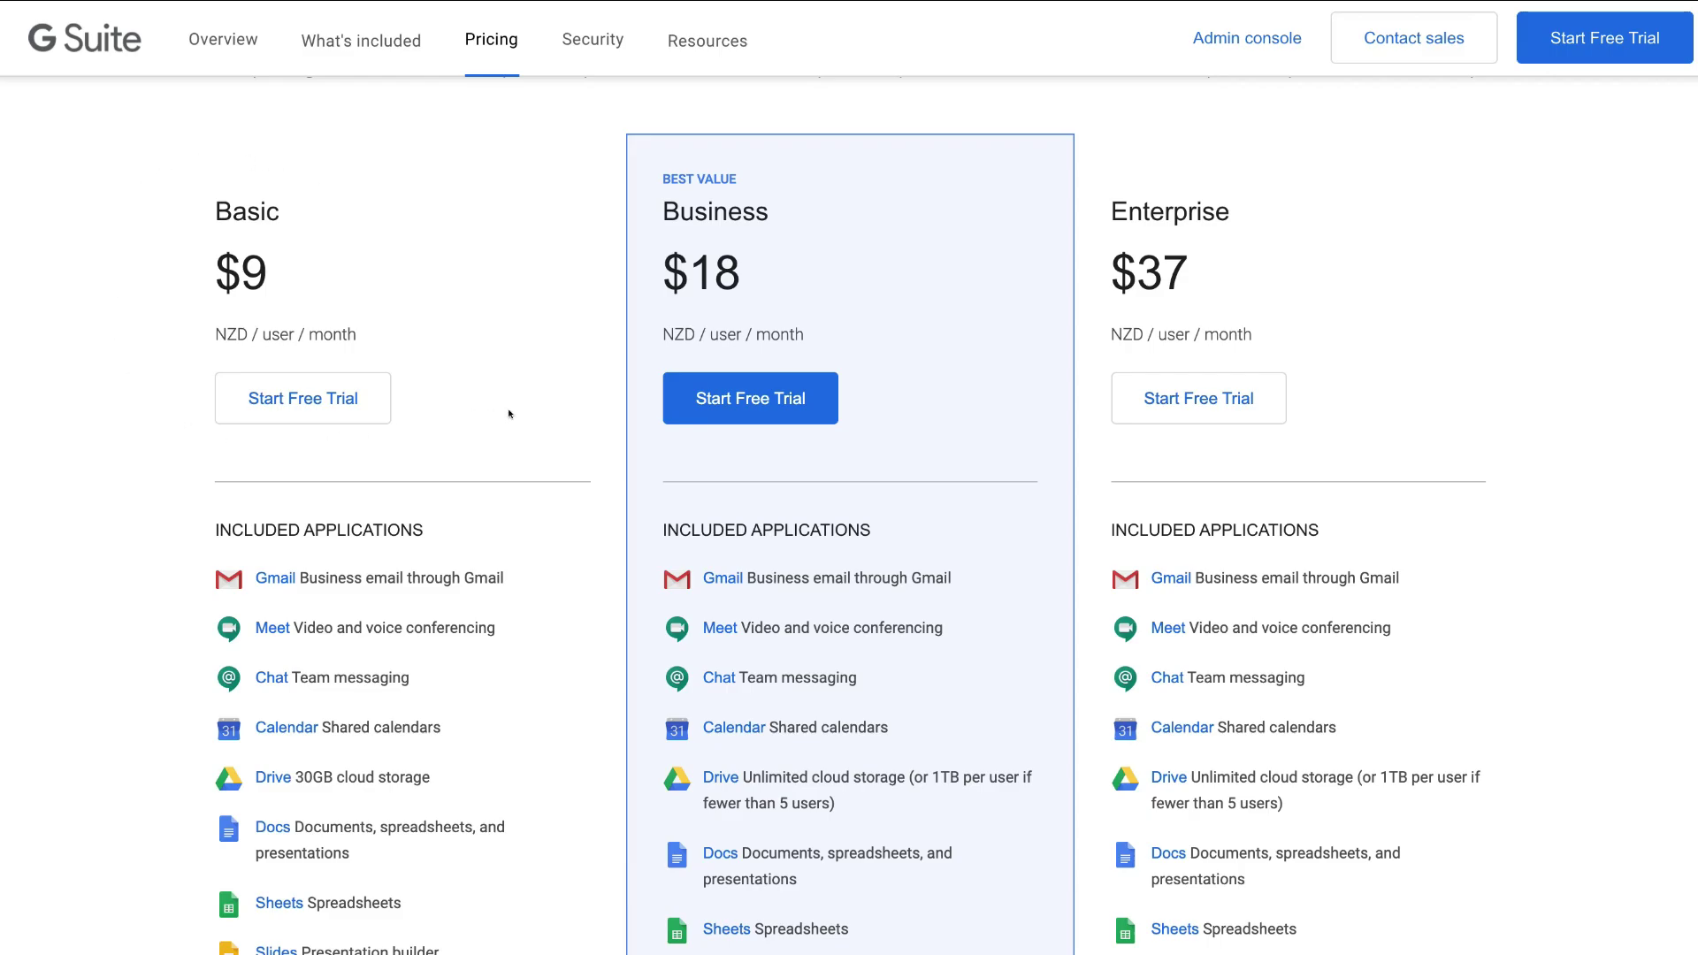
scroll(510, 413, "down", 1)
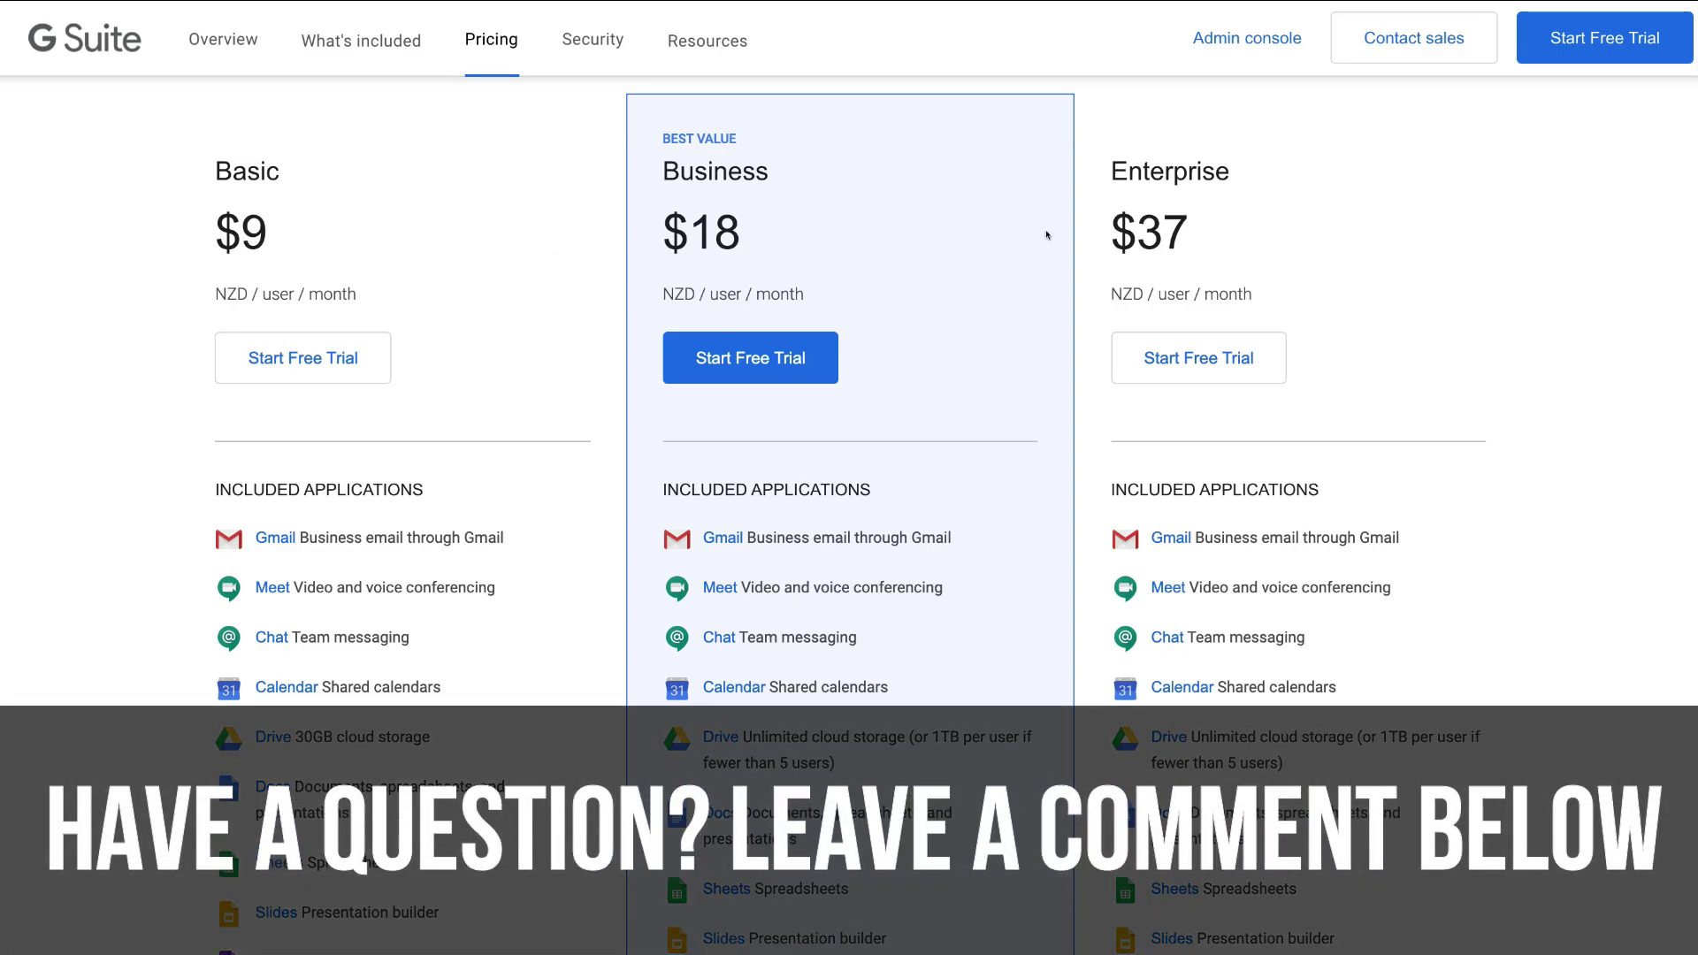
scroll(1027, 221, "up", 5)
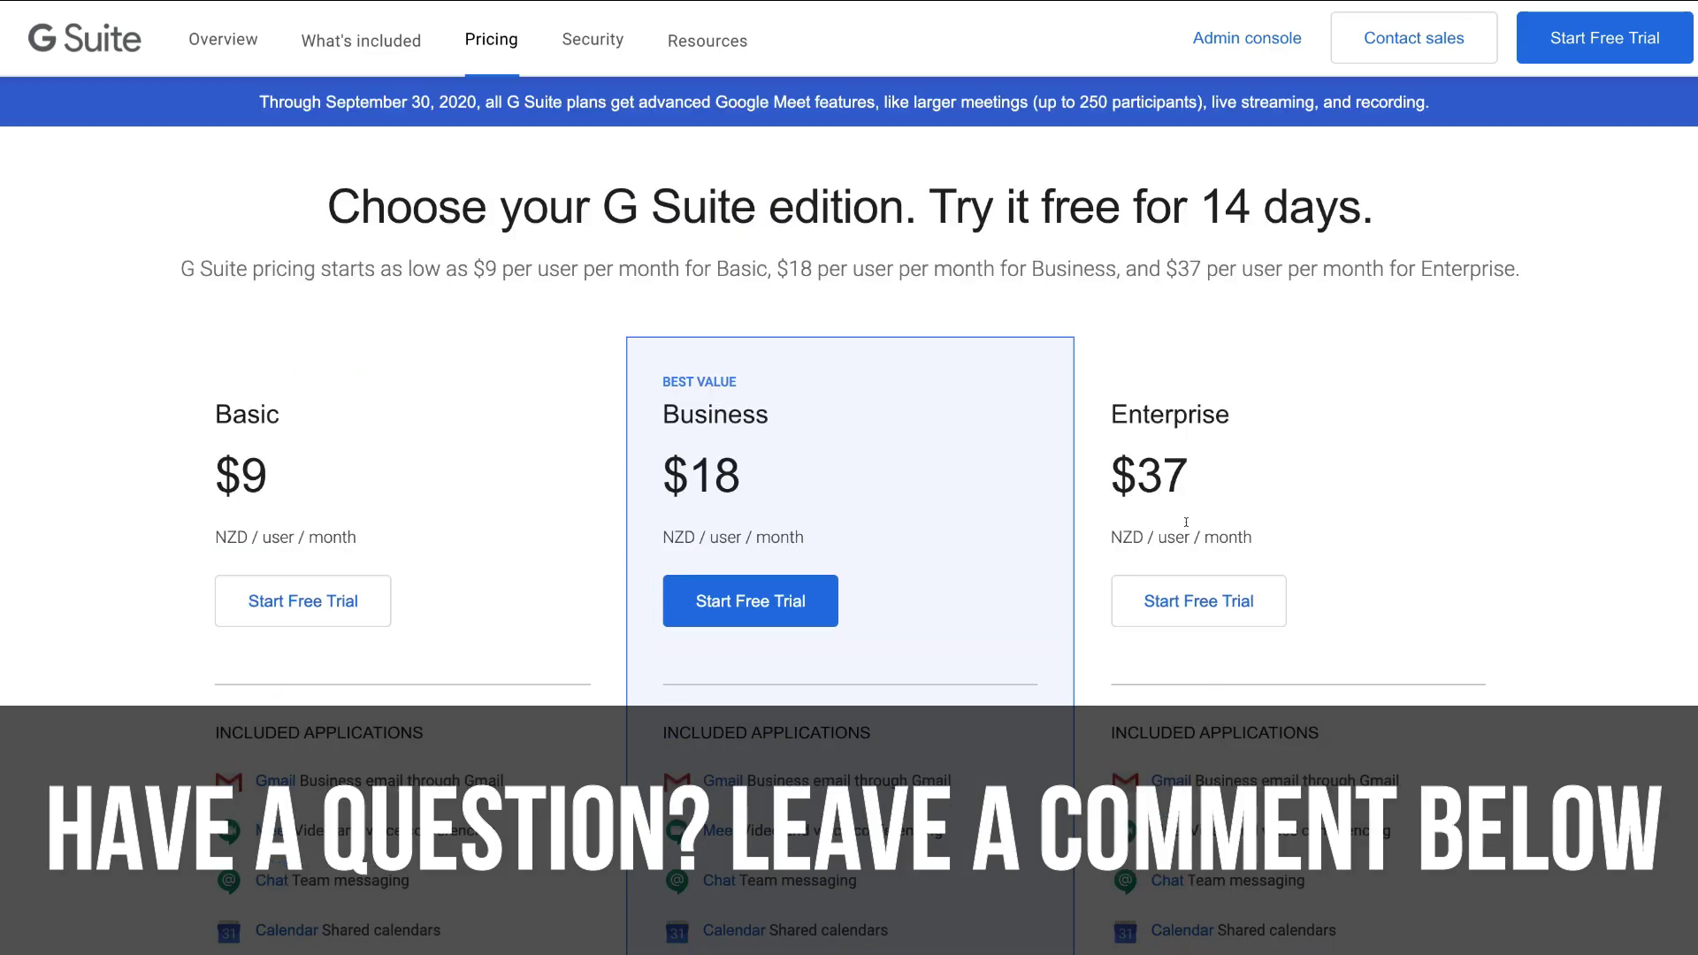
scroll(595, 621, "down", 6)
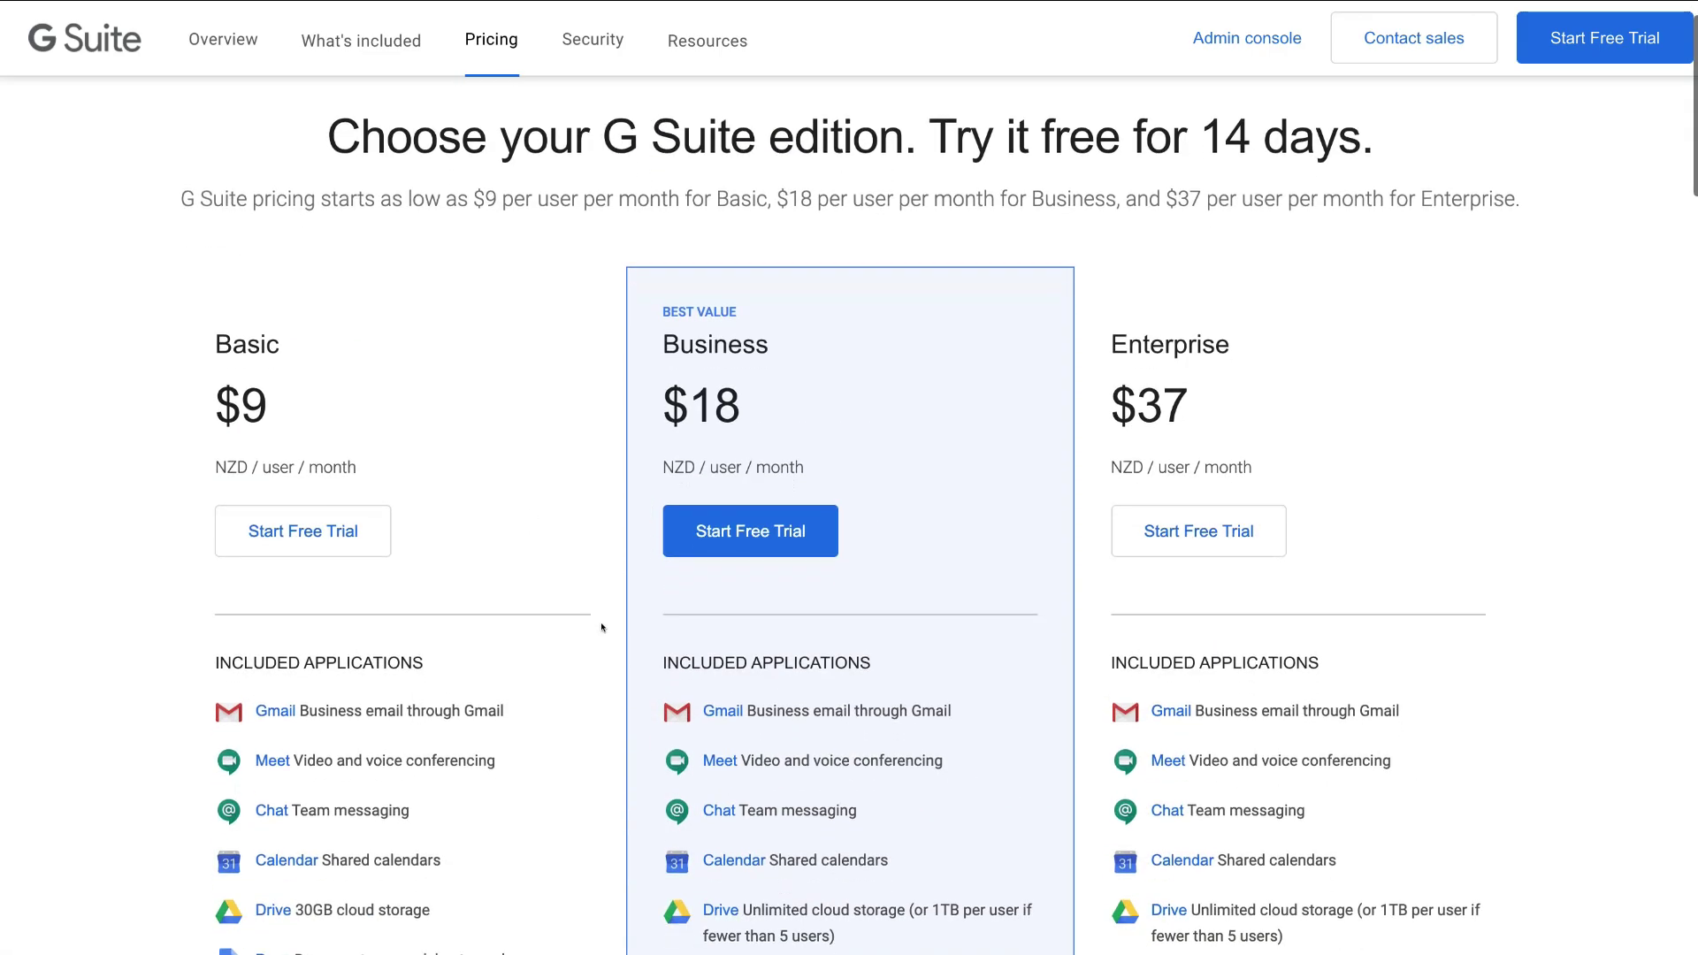
scroll(601, 628, "down", 1)
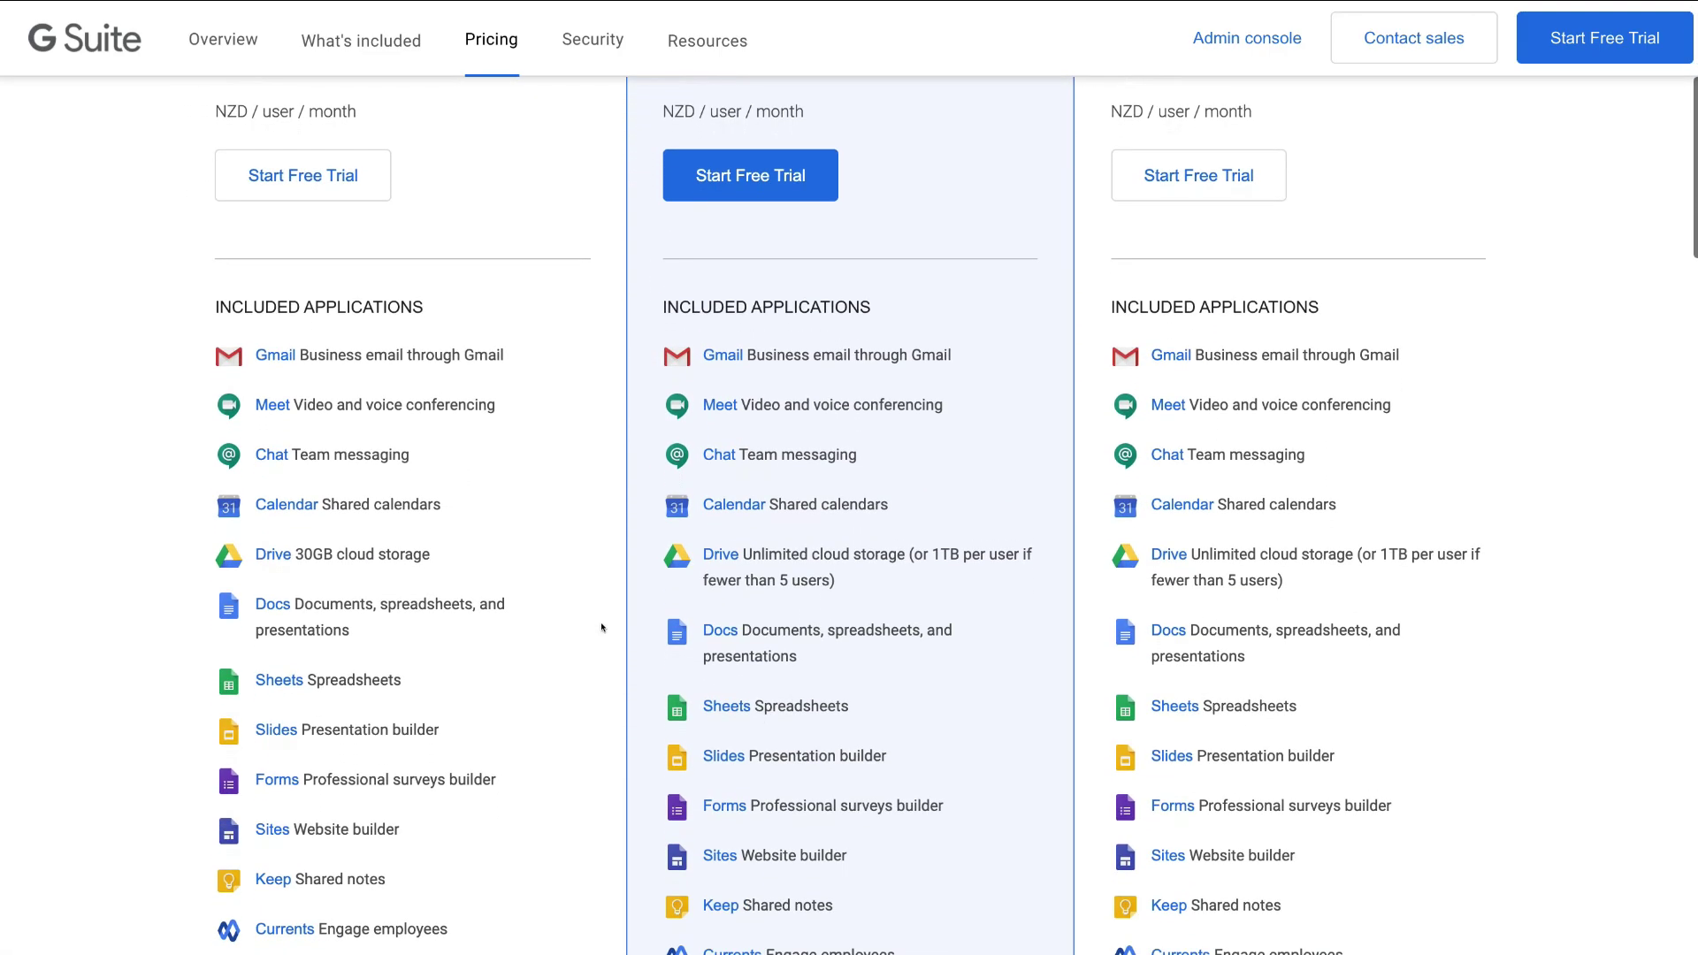
scroll(602, 628, "down", 1)
scroll(601, 628, "down", 5)
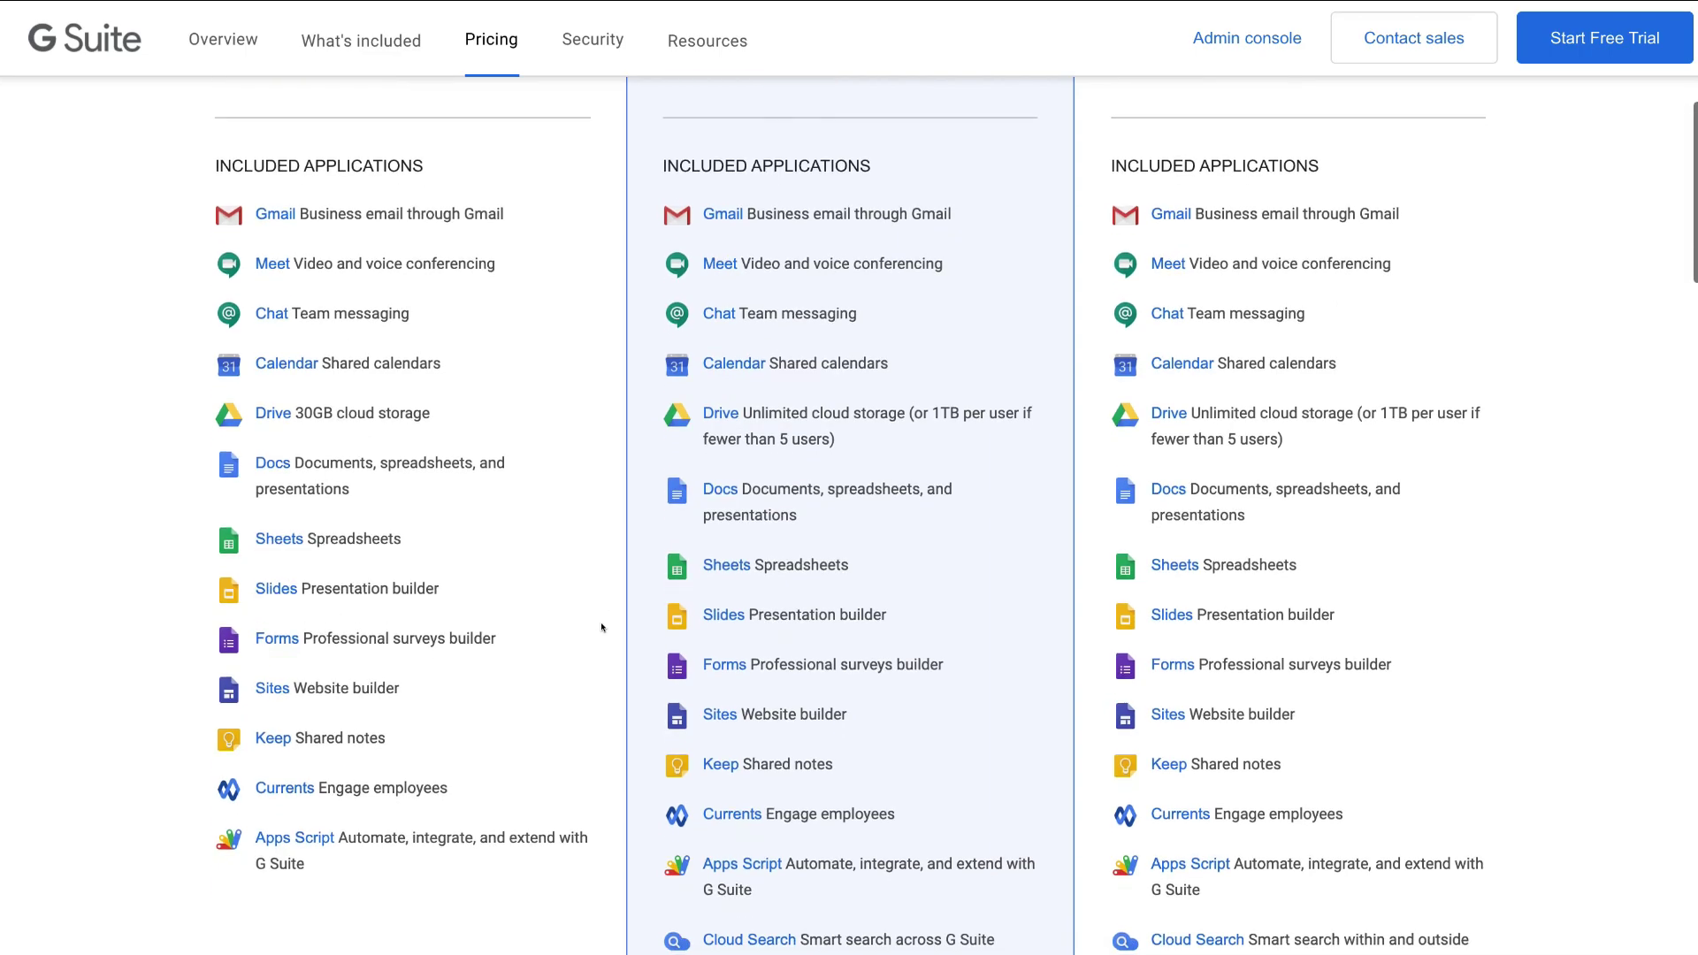
scroll(601, 627, "down", 1)
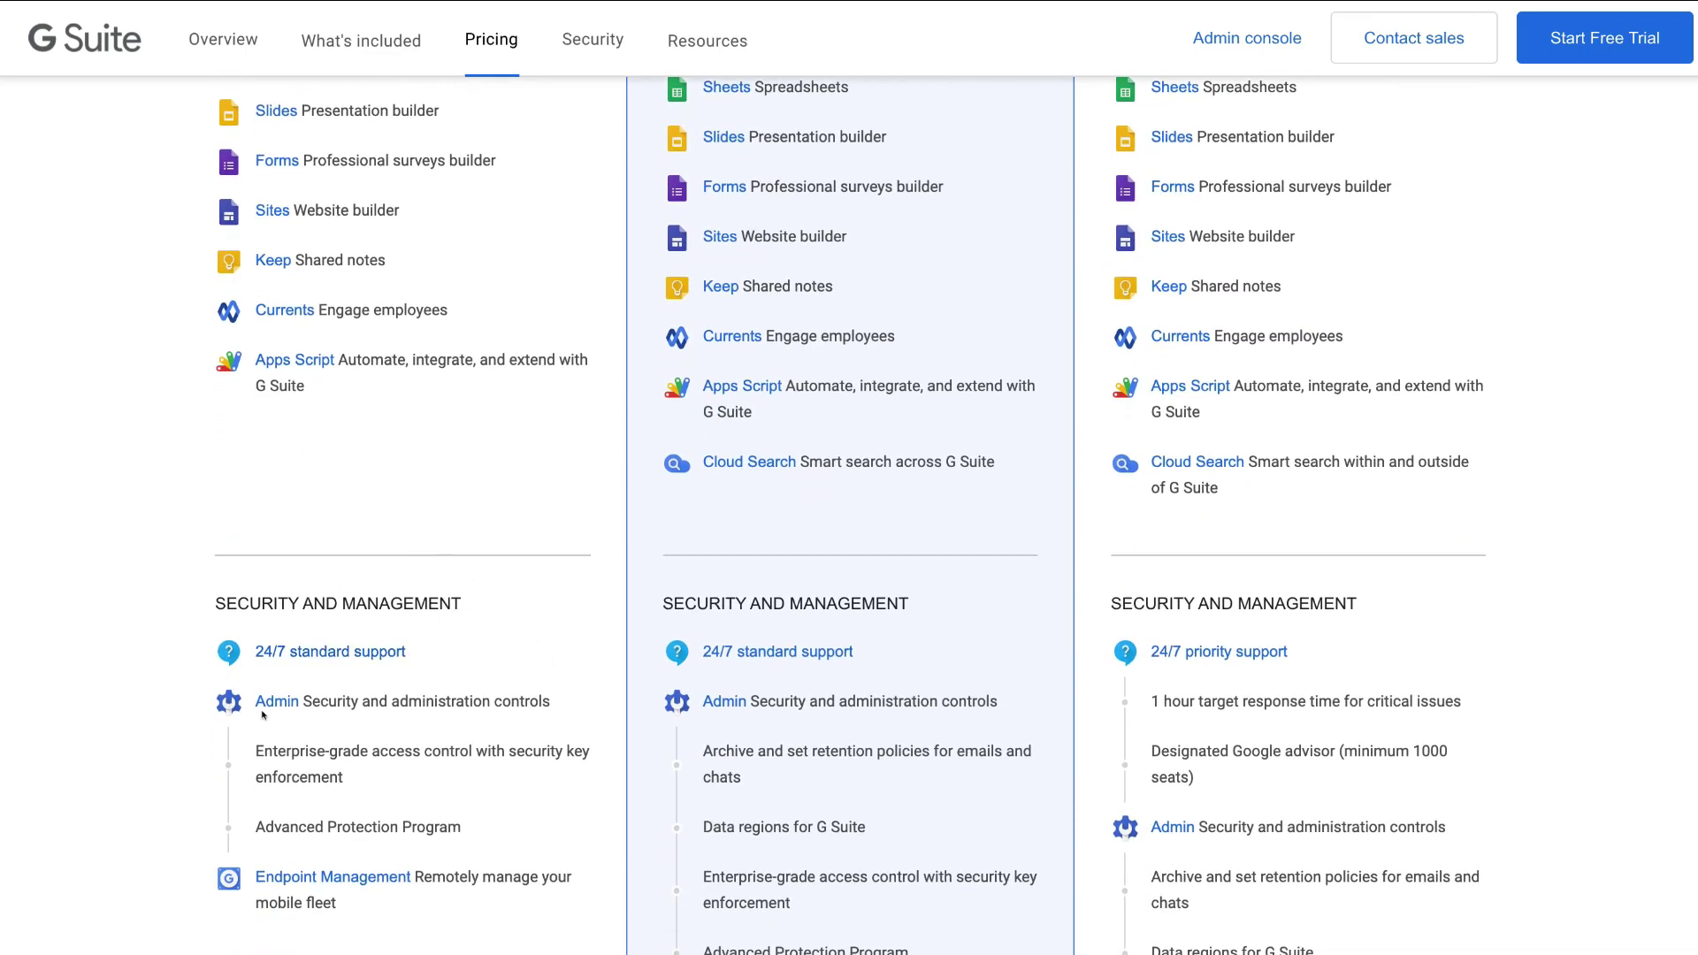
scroll(576, 841, "down", 2)
scroll(605, 368, "up", 2)
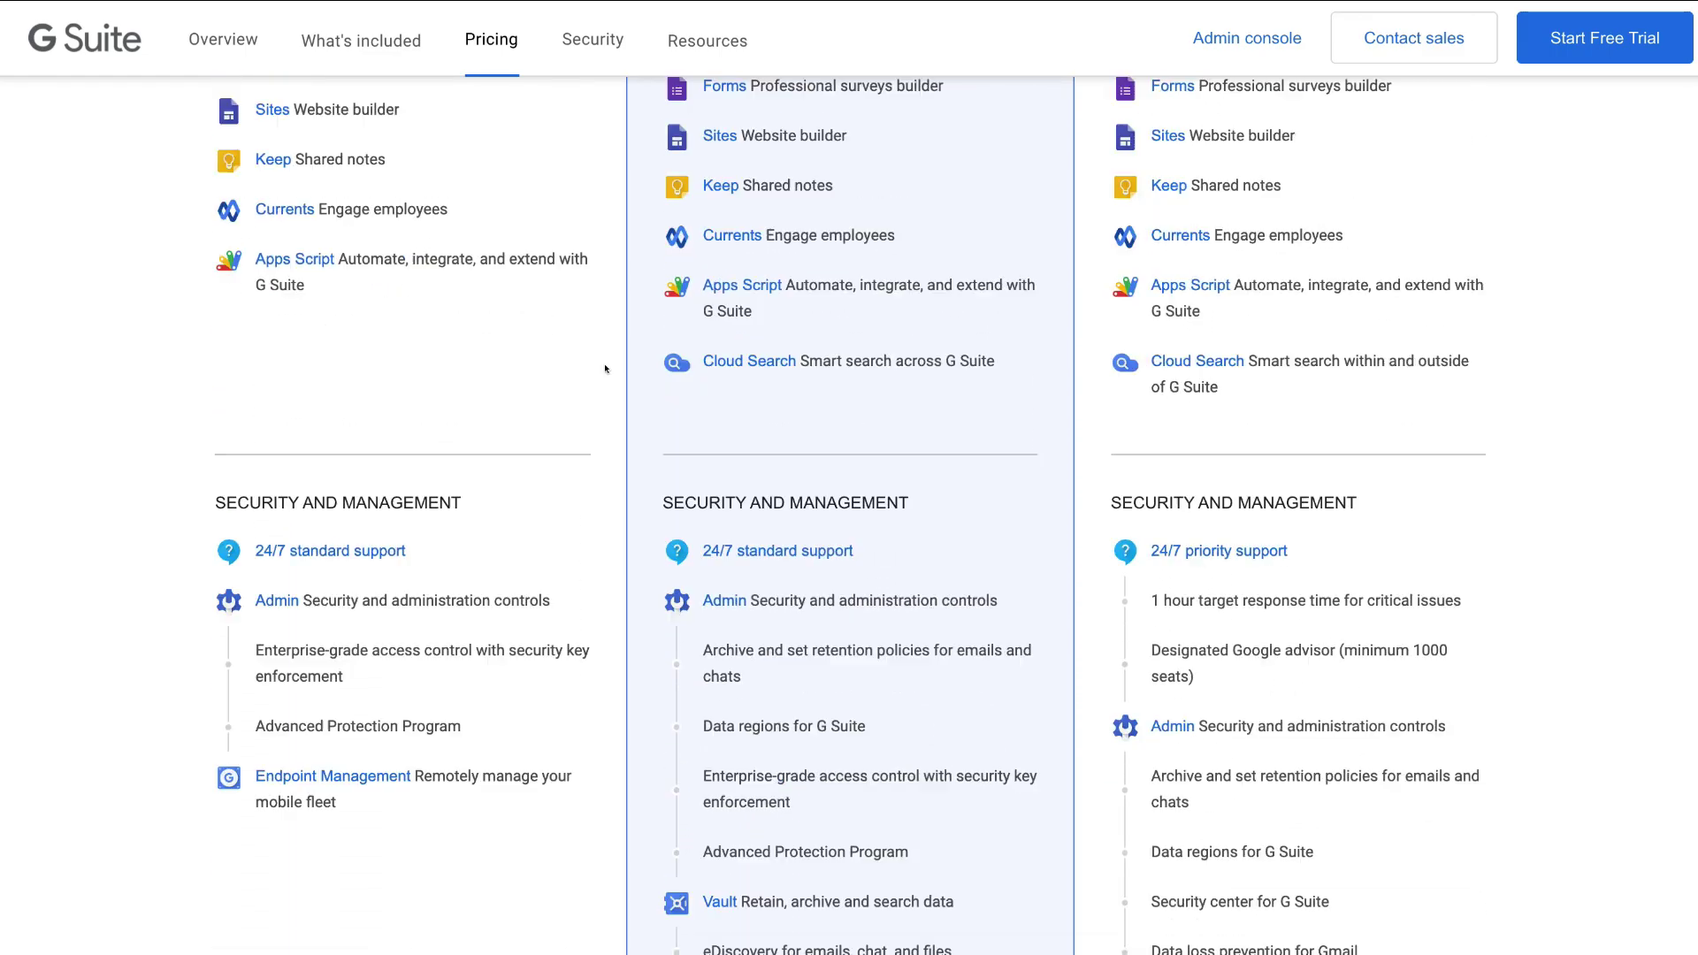
scroll(605, 369, "up", 10)
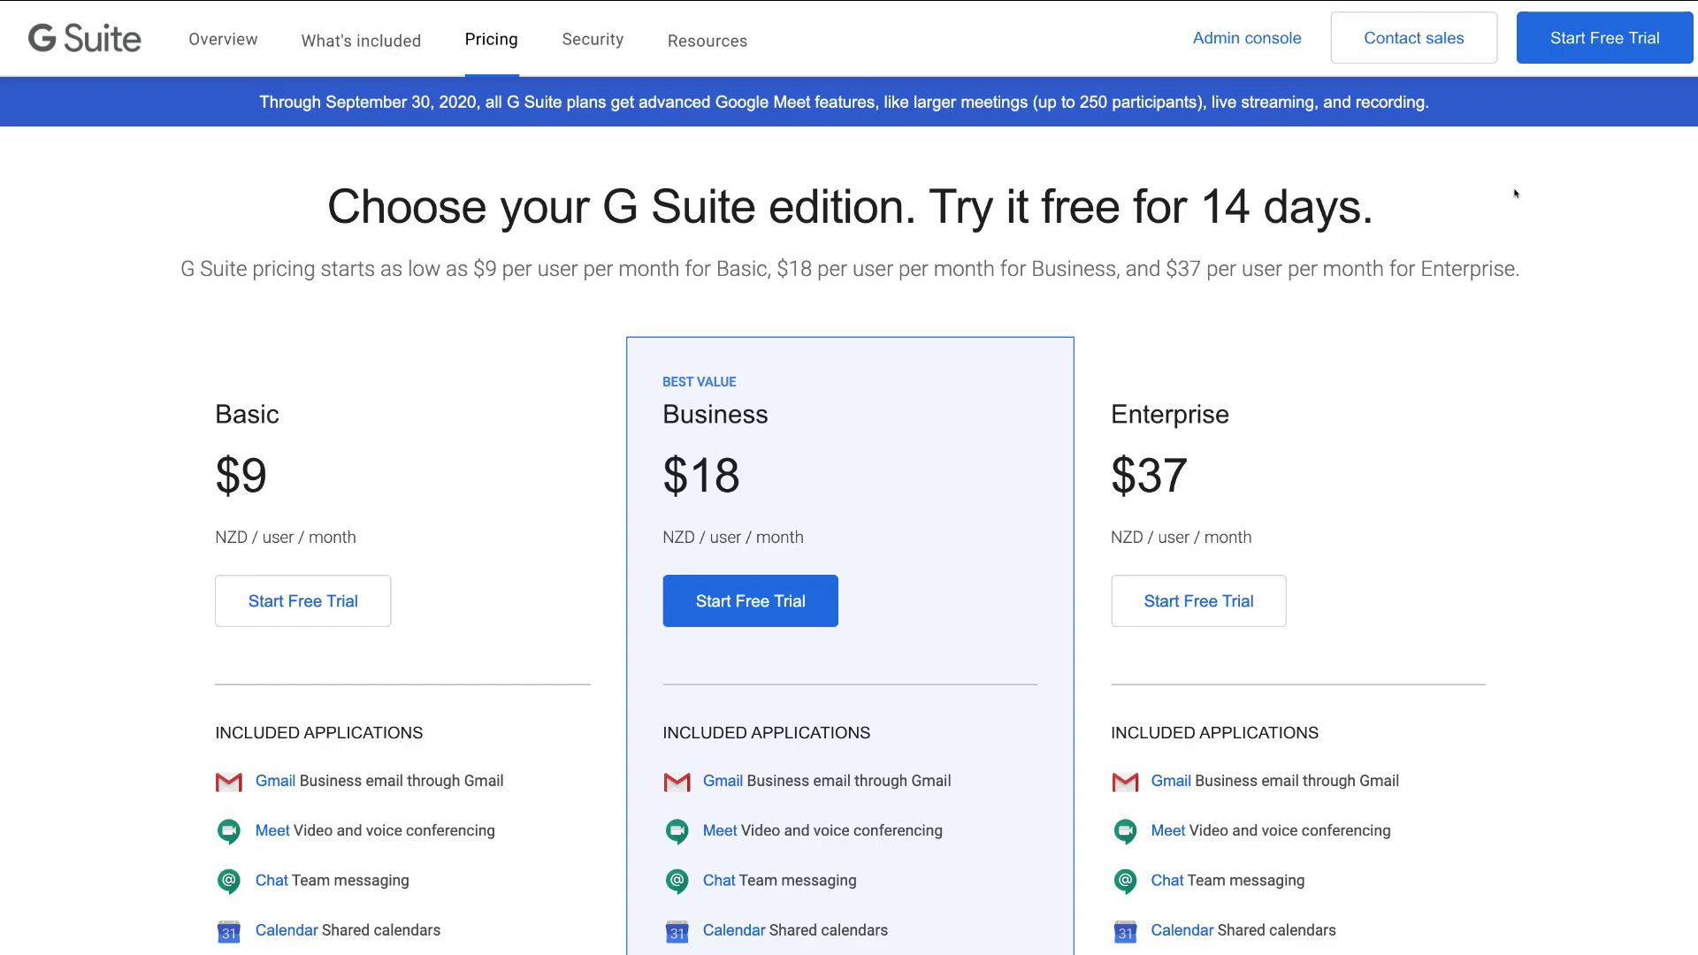
- Start the free trial as Tip Top Roofing, 2–9 employees, New Zealand, and continue to contact info
left_click(1592, 51)
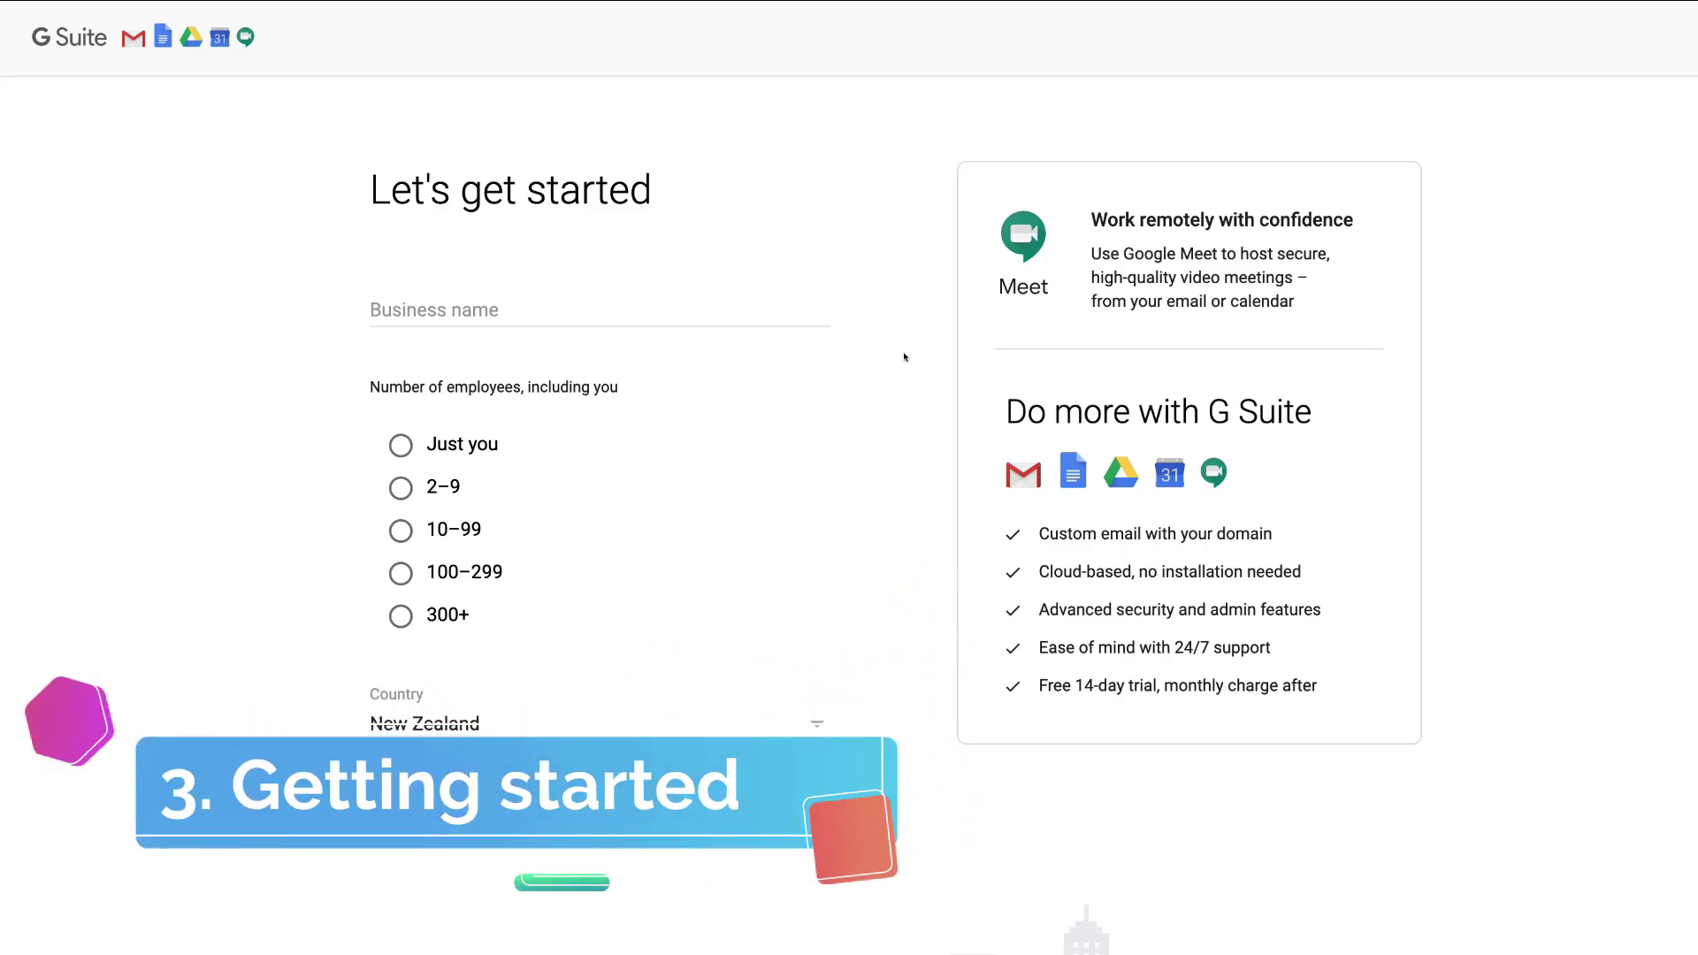
left_click(544, 305)
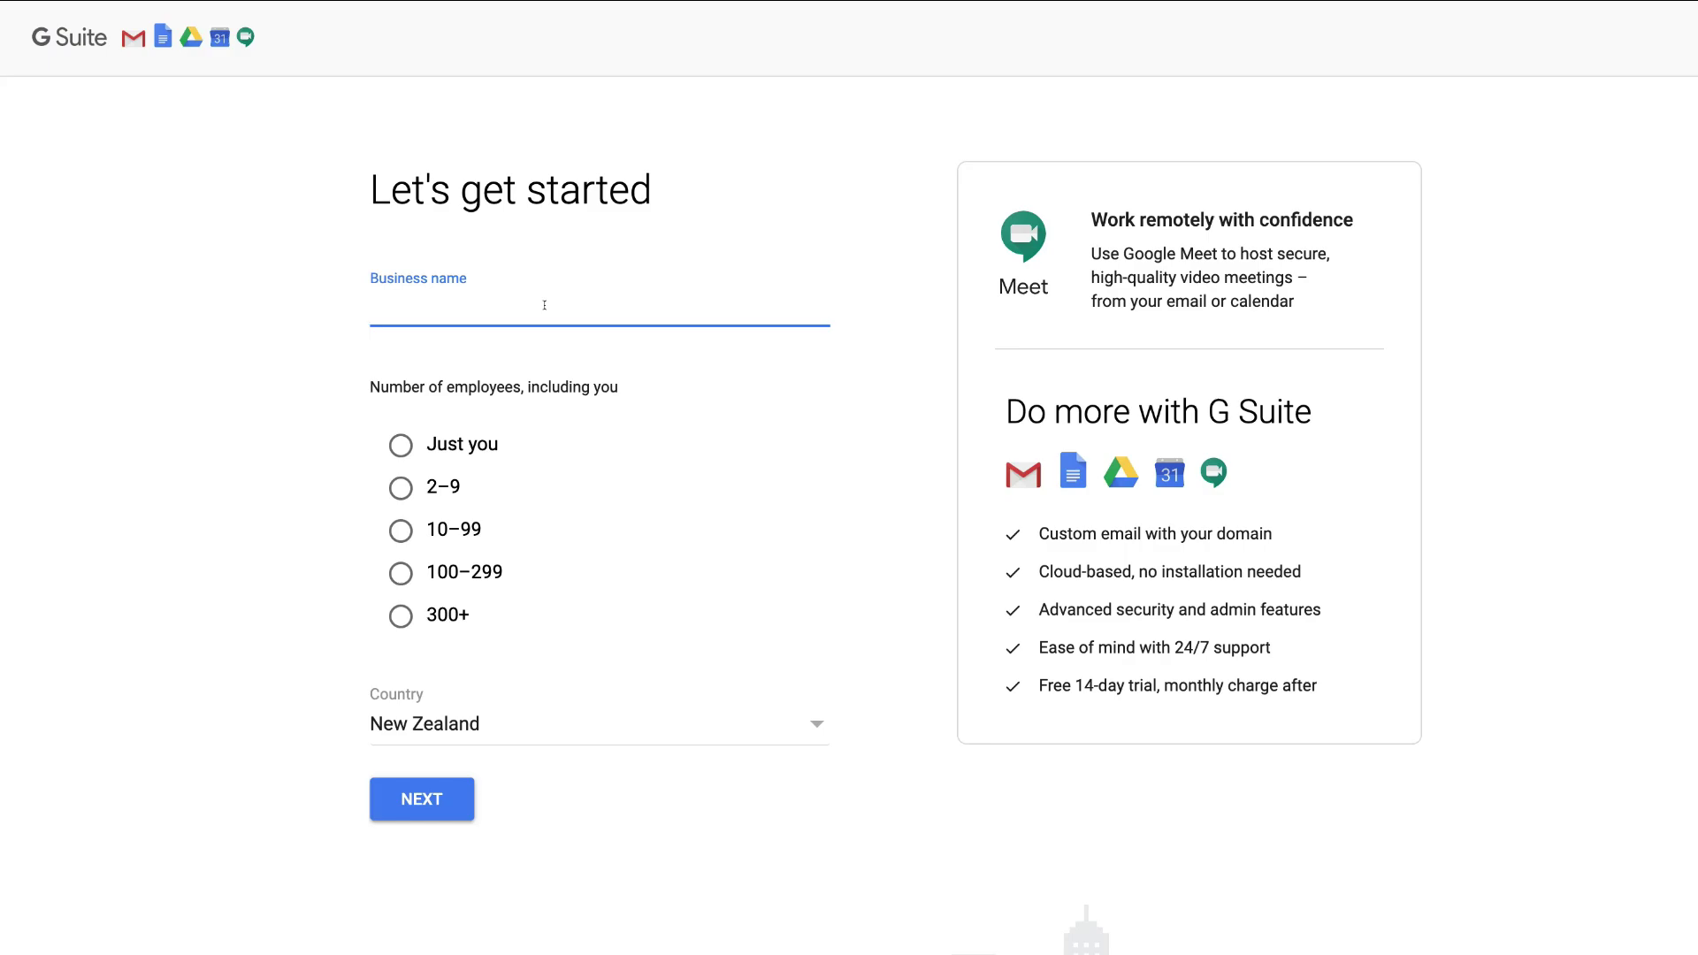
type("Tip Top Roofing")
left_click(401, 487)
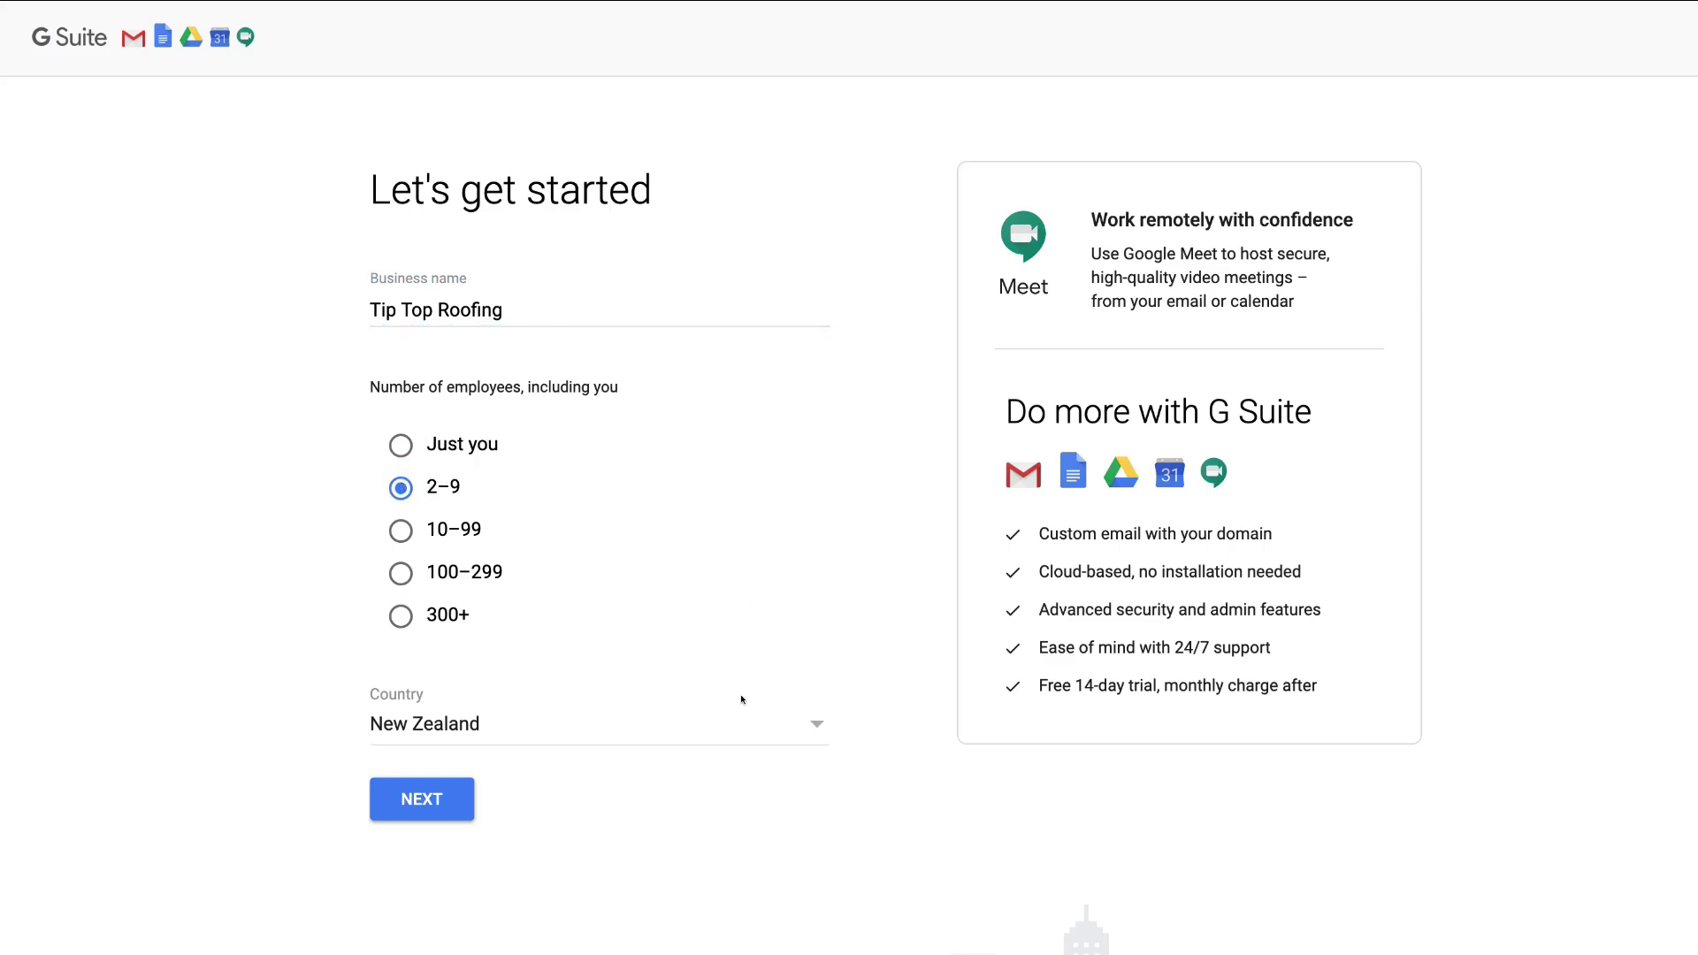
left_click(694, 721)
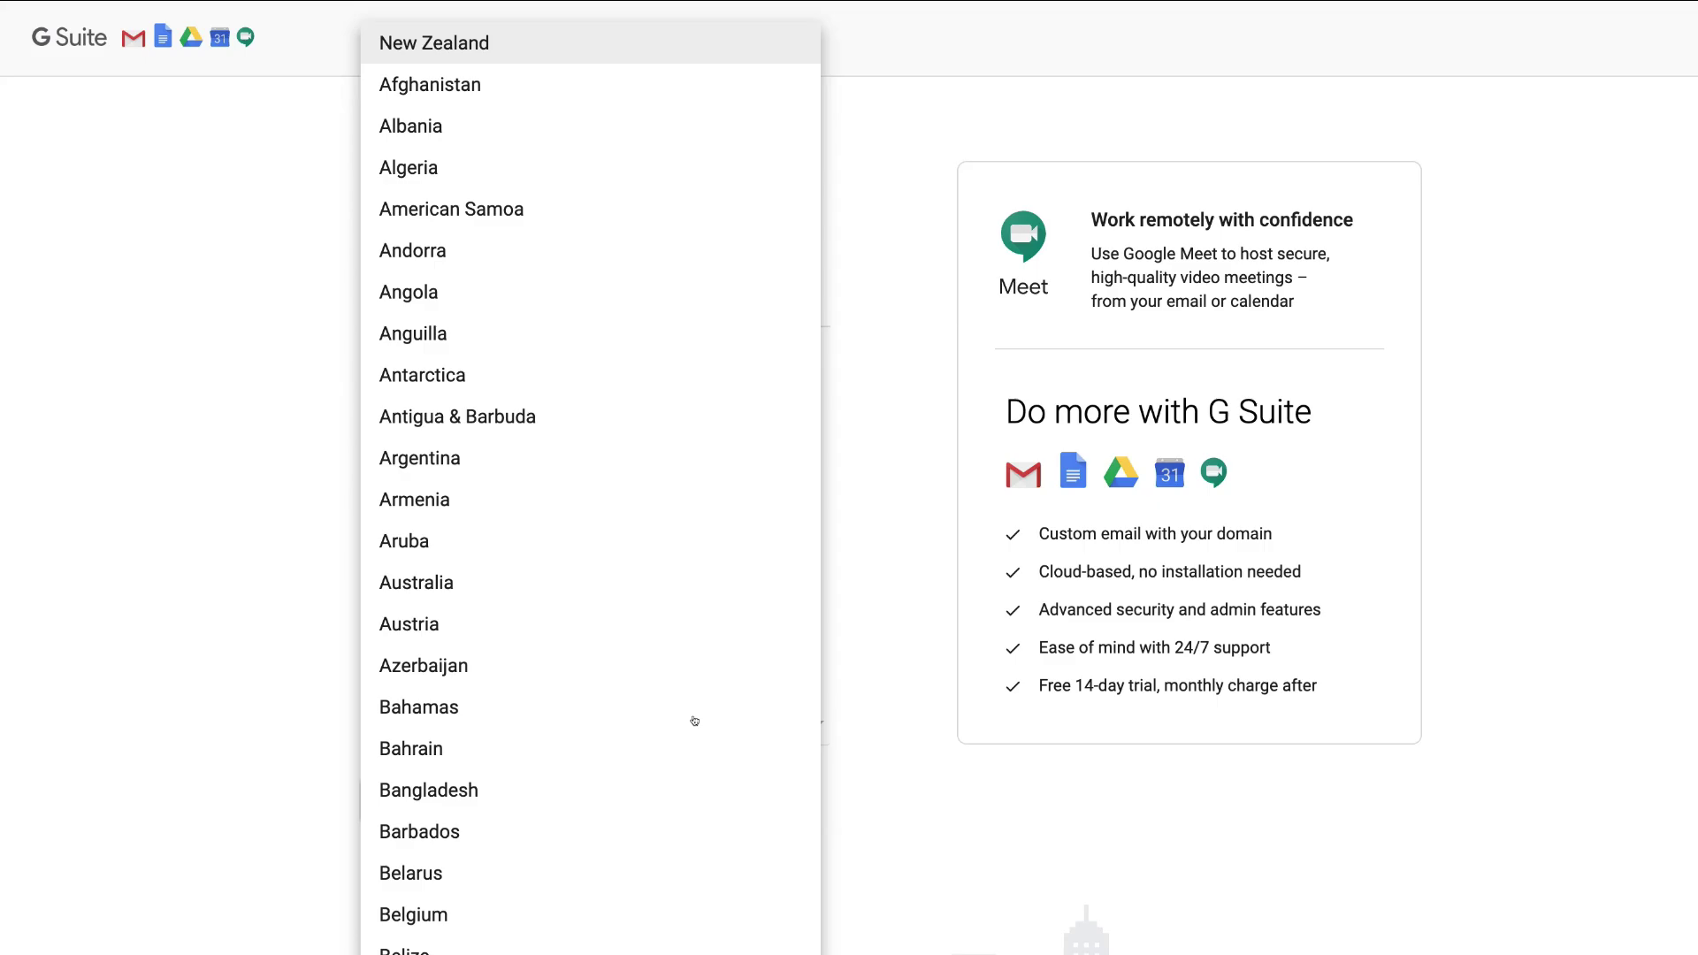
left_click(598, 44)
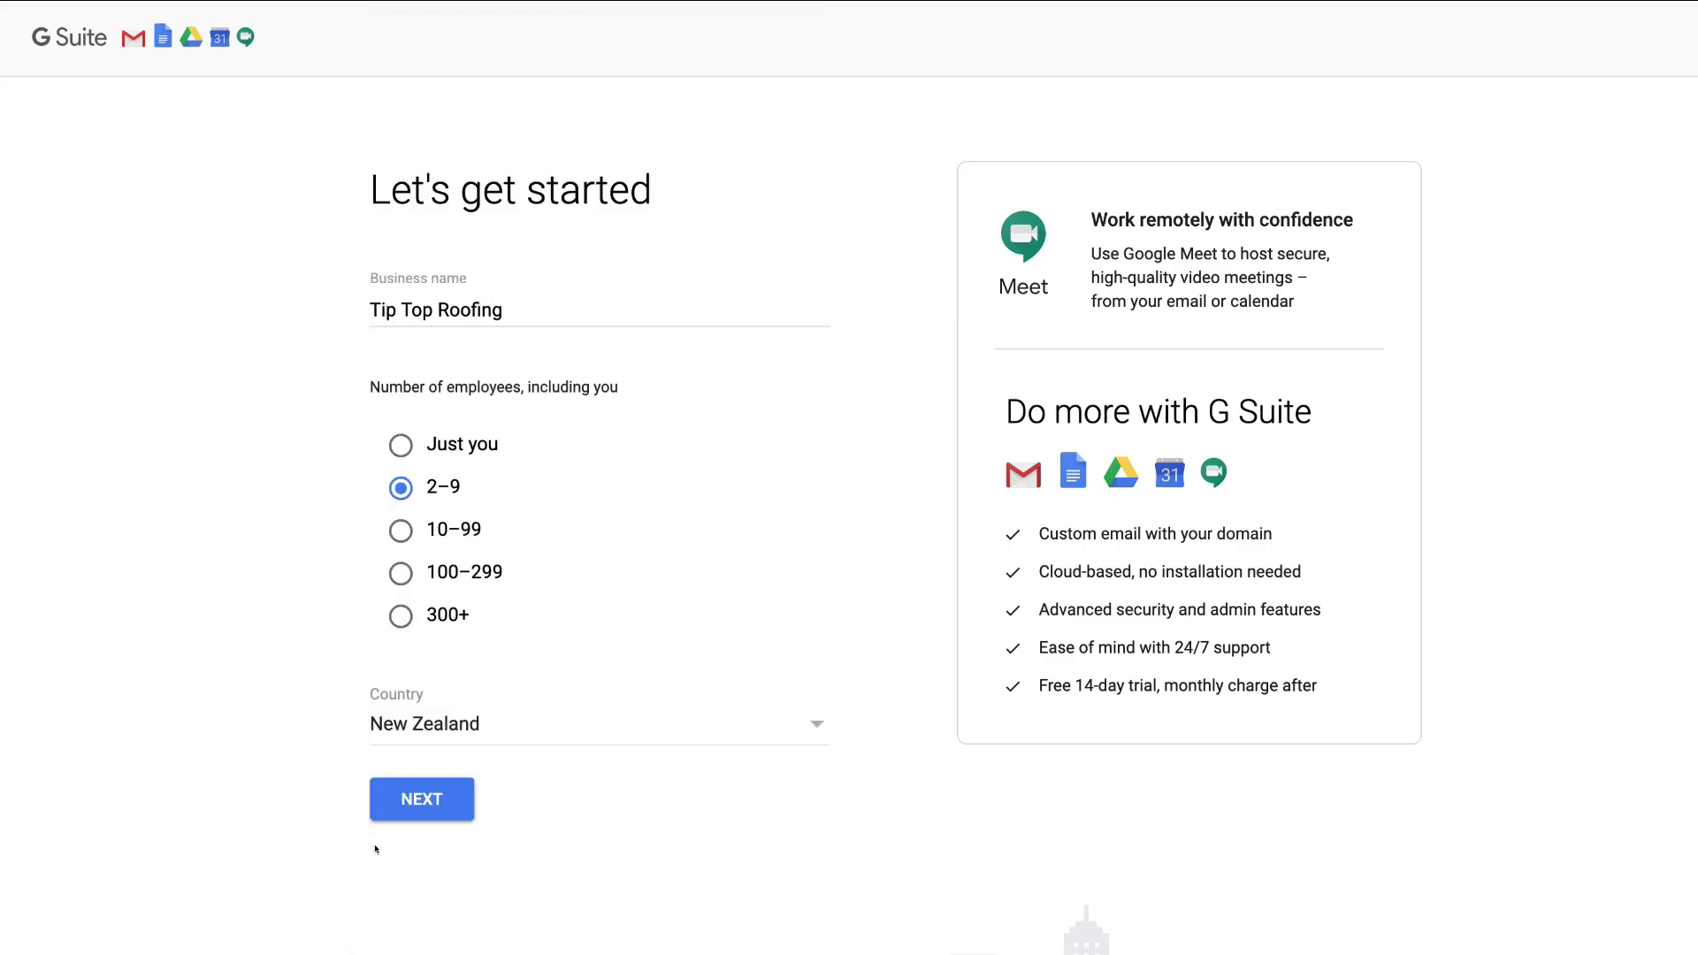
left_click(447, 803)
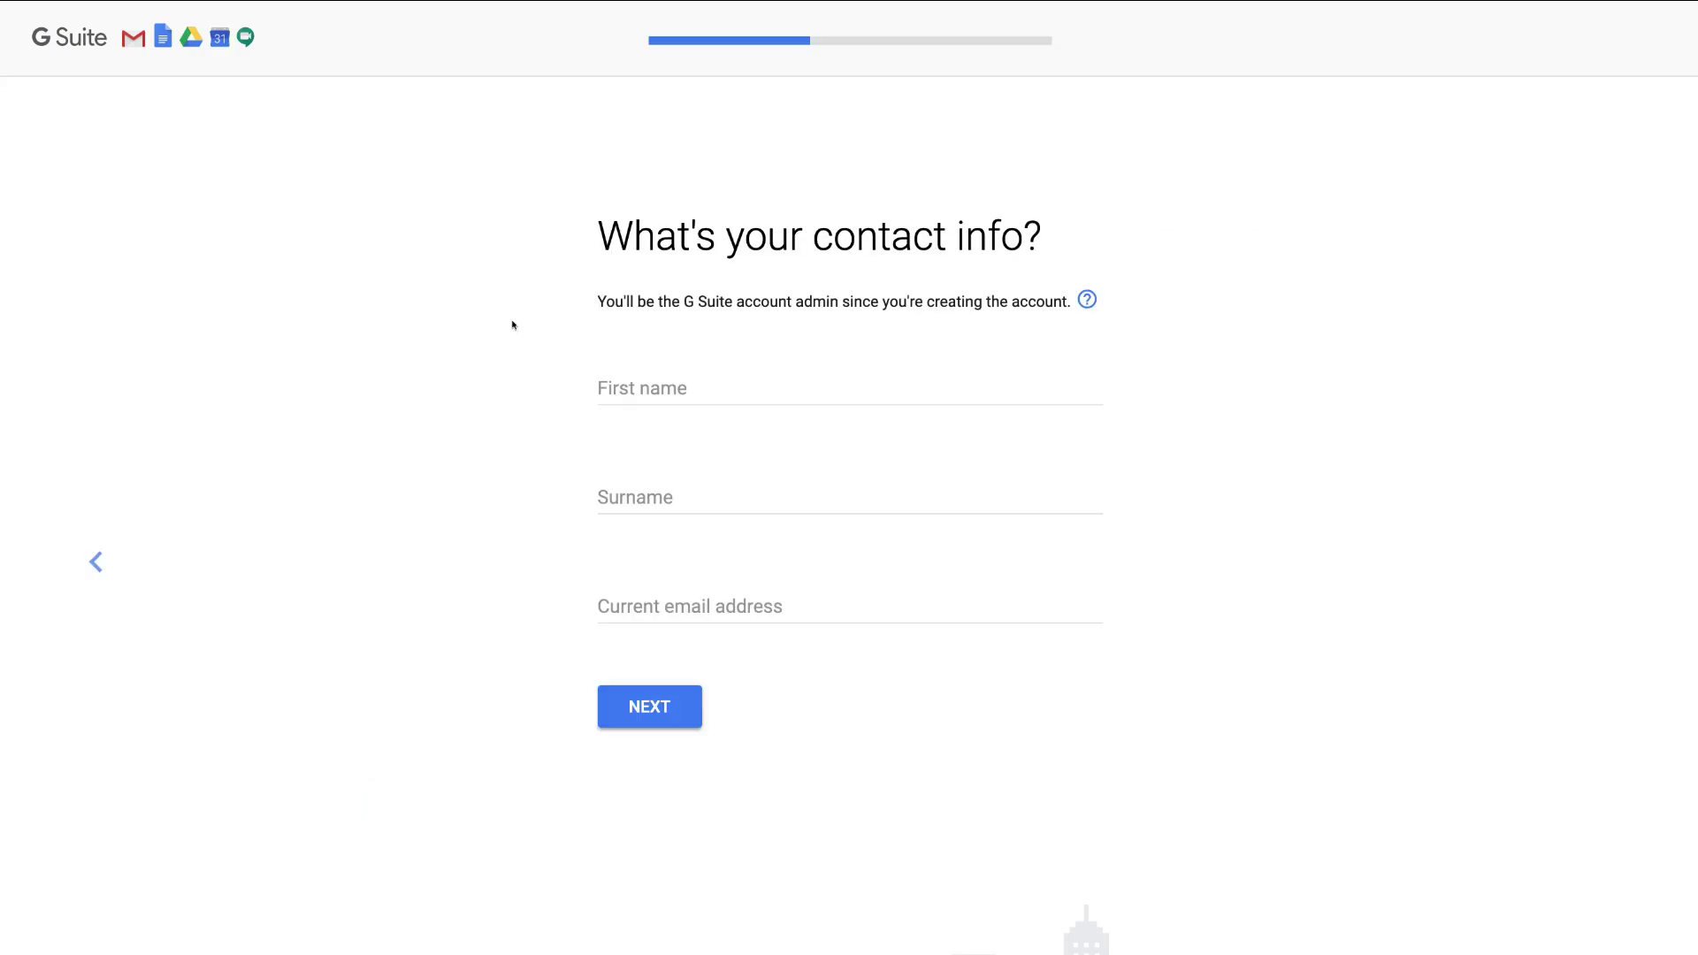
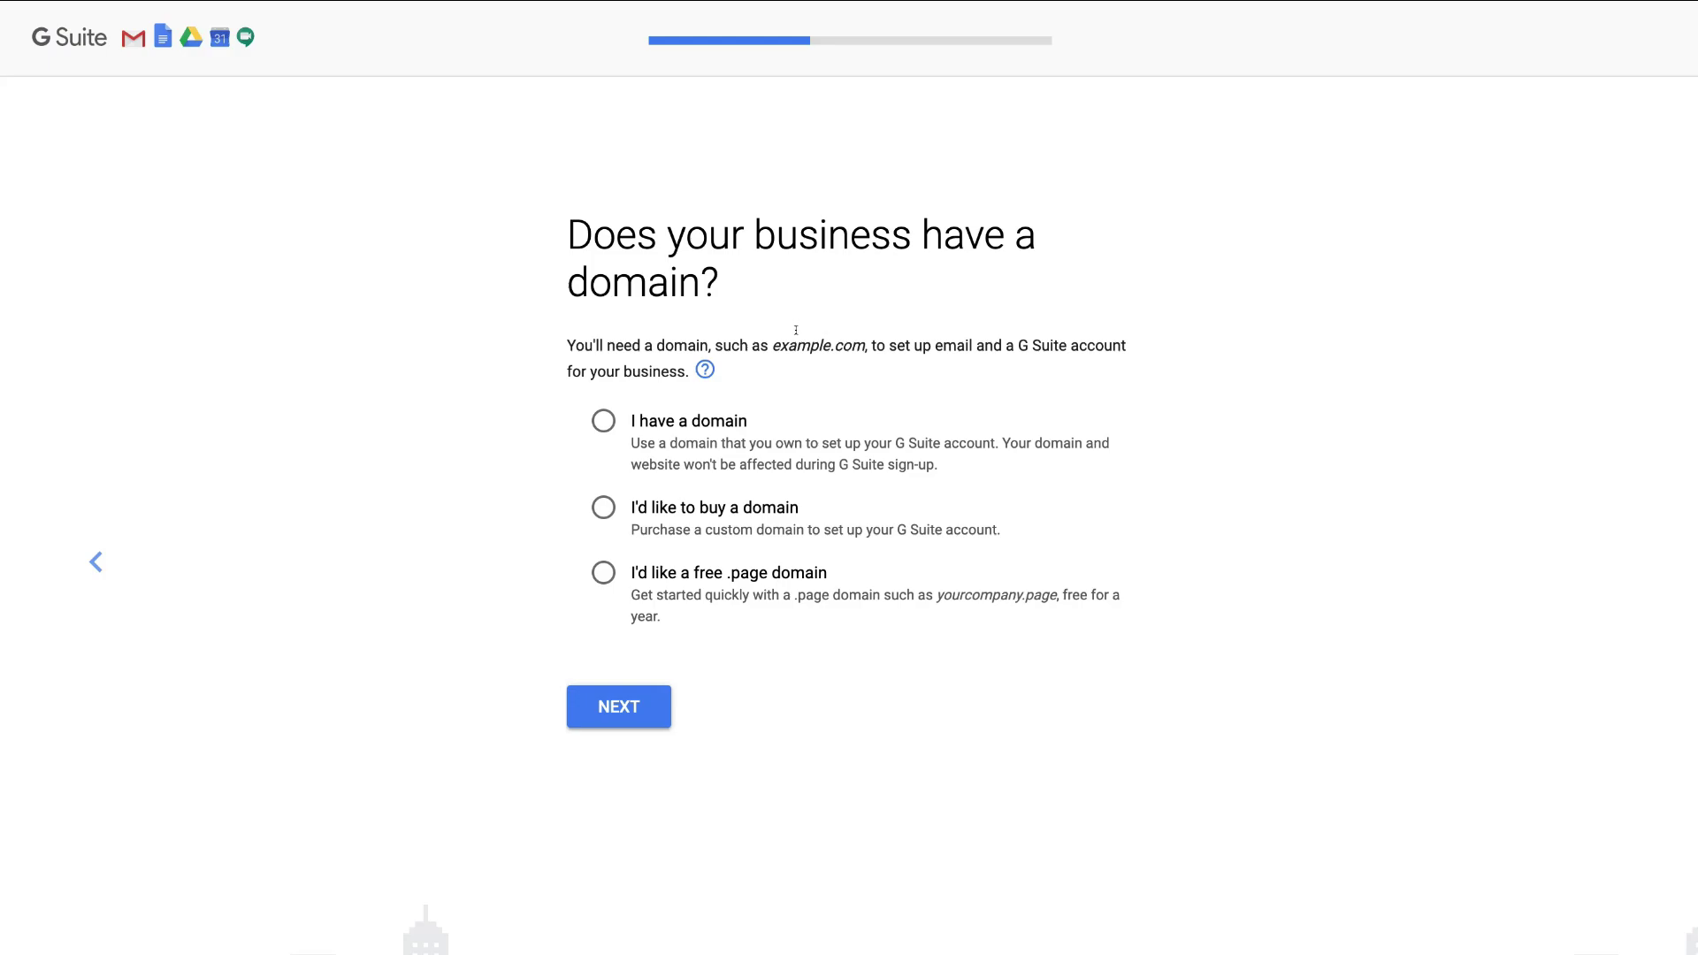
- Choose 'I have a domain' as the business's domain option
left_click(586, 427)
- Paste stewartgauld.com into the domain name field and submit it
left_click(645, 711)
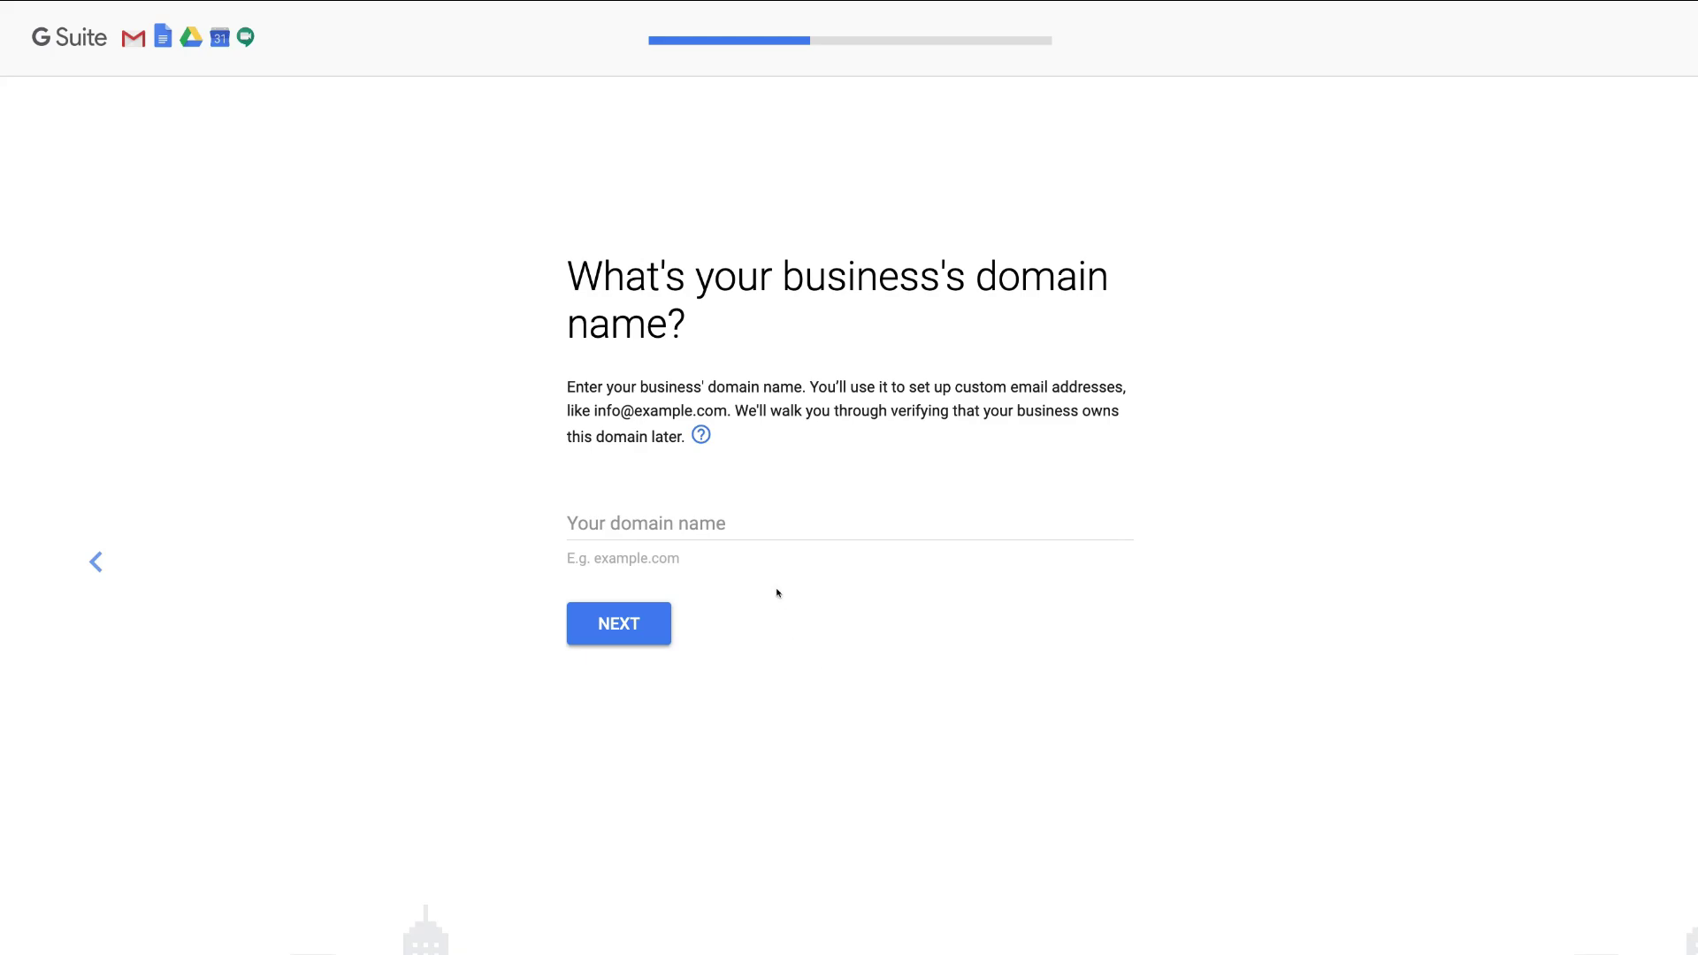
left_click(693, 519)
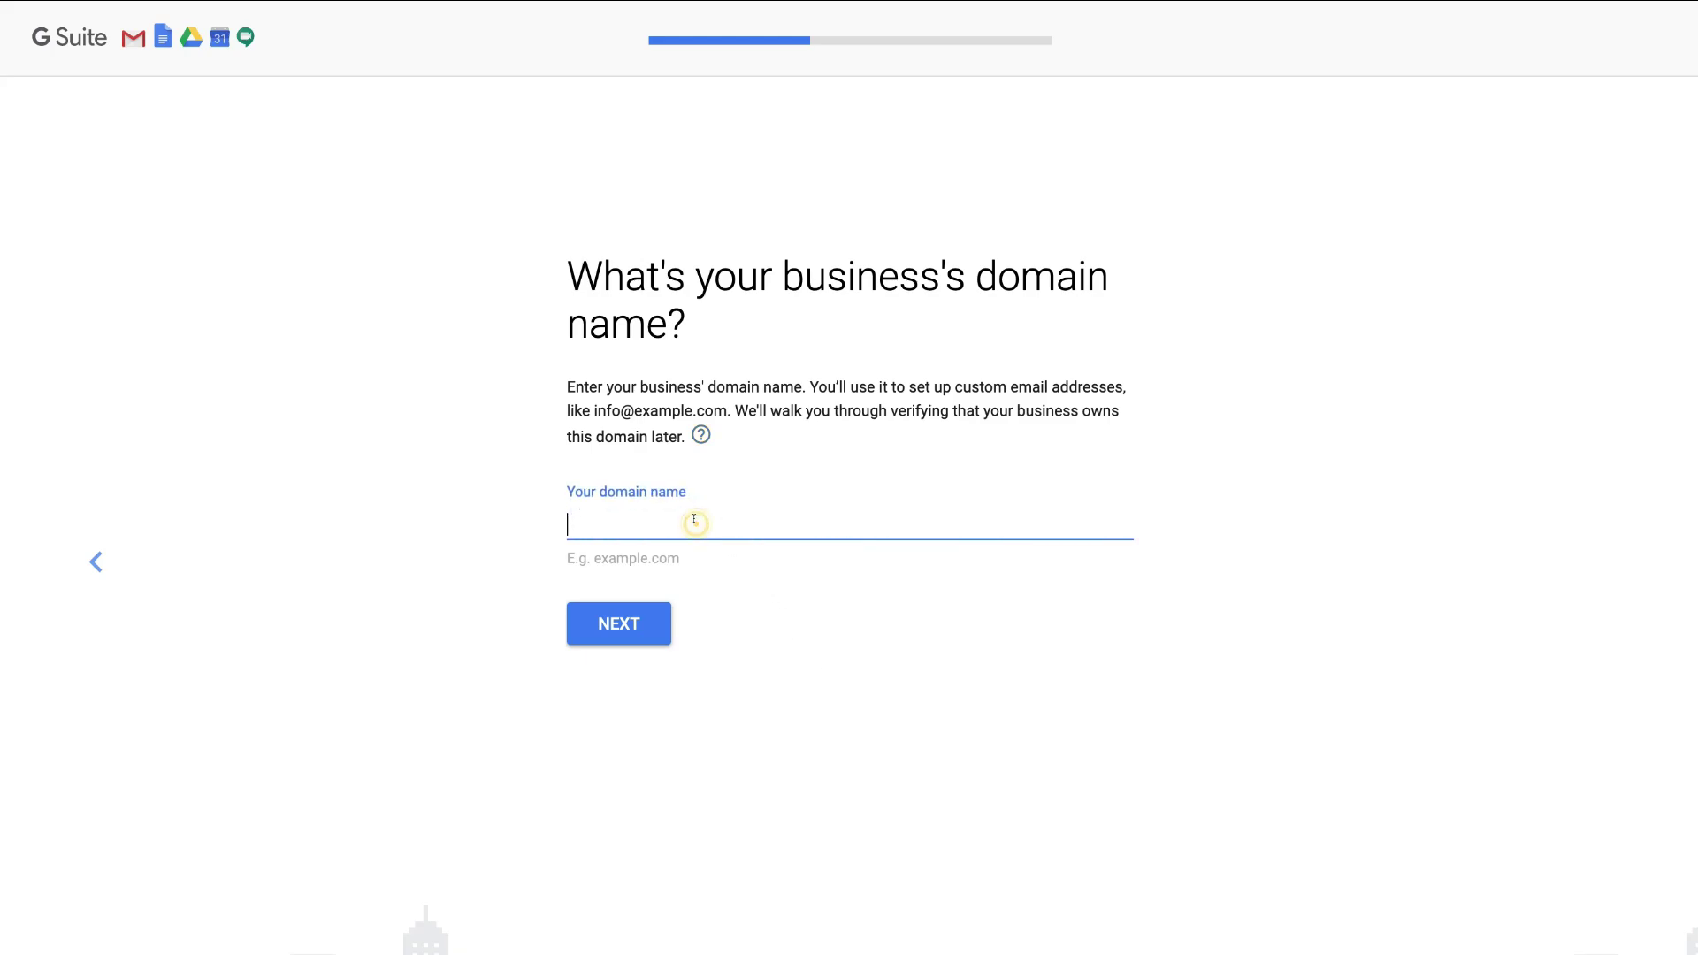
type("toptiproofing.com")
left_click(641, 635)
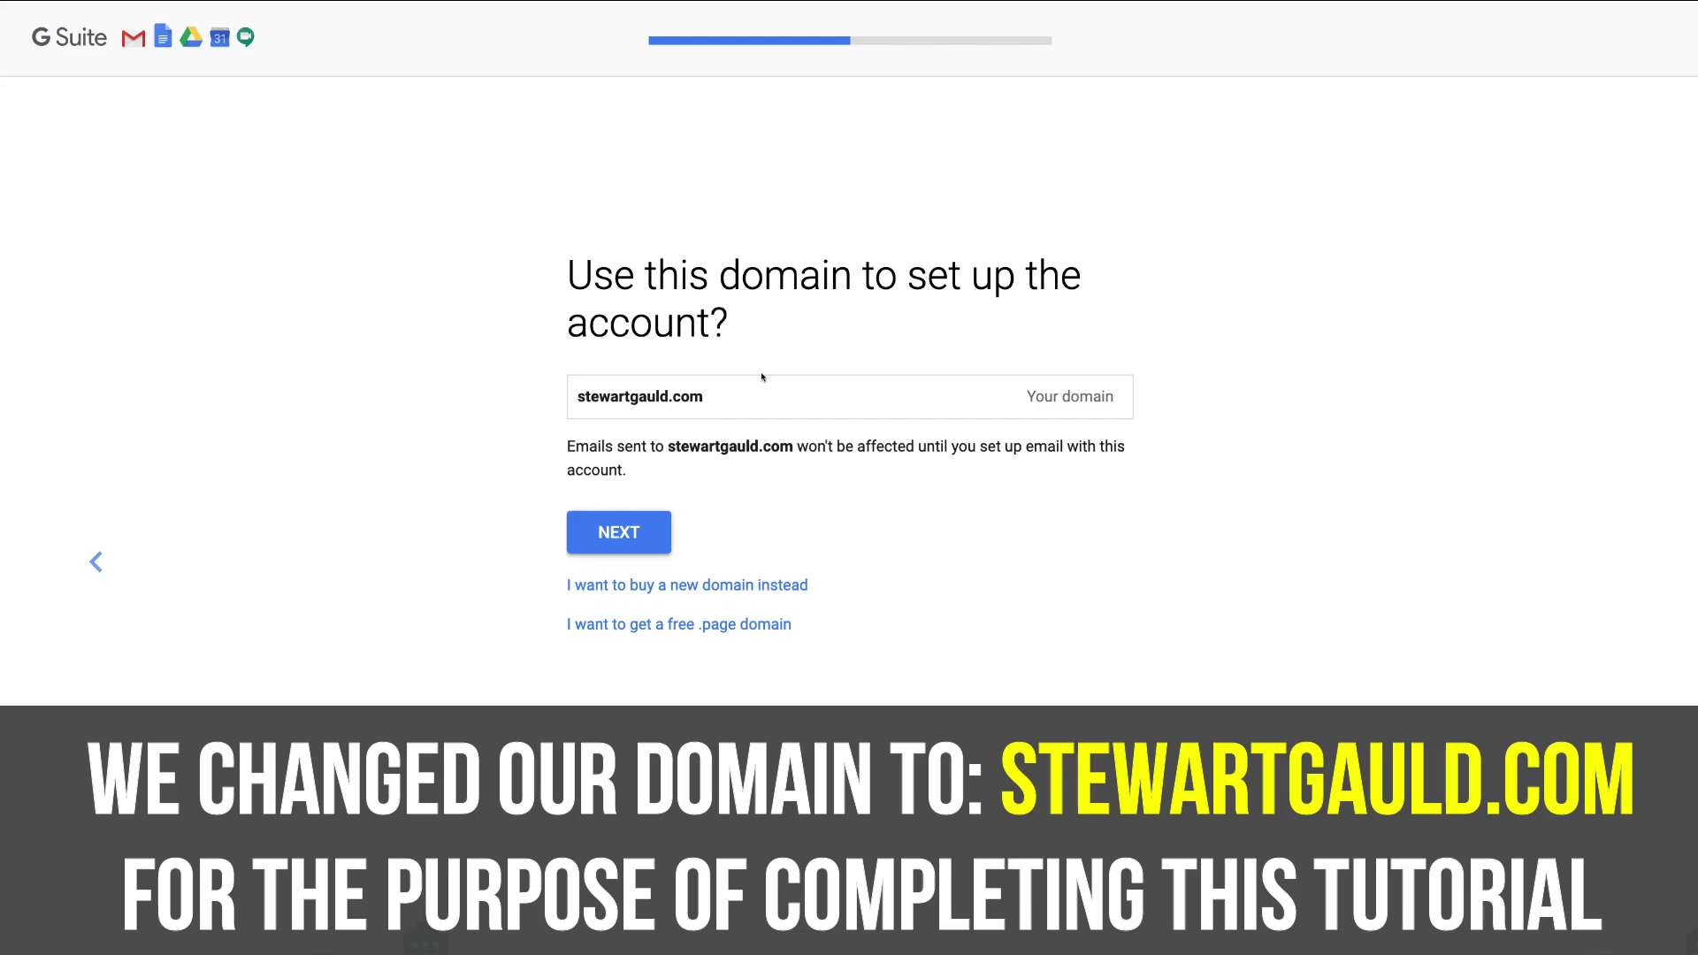
- Confirm stewartgauld.com for the account and accept Google's tips emails
left_click(639, 520)
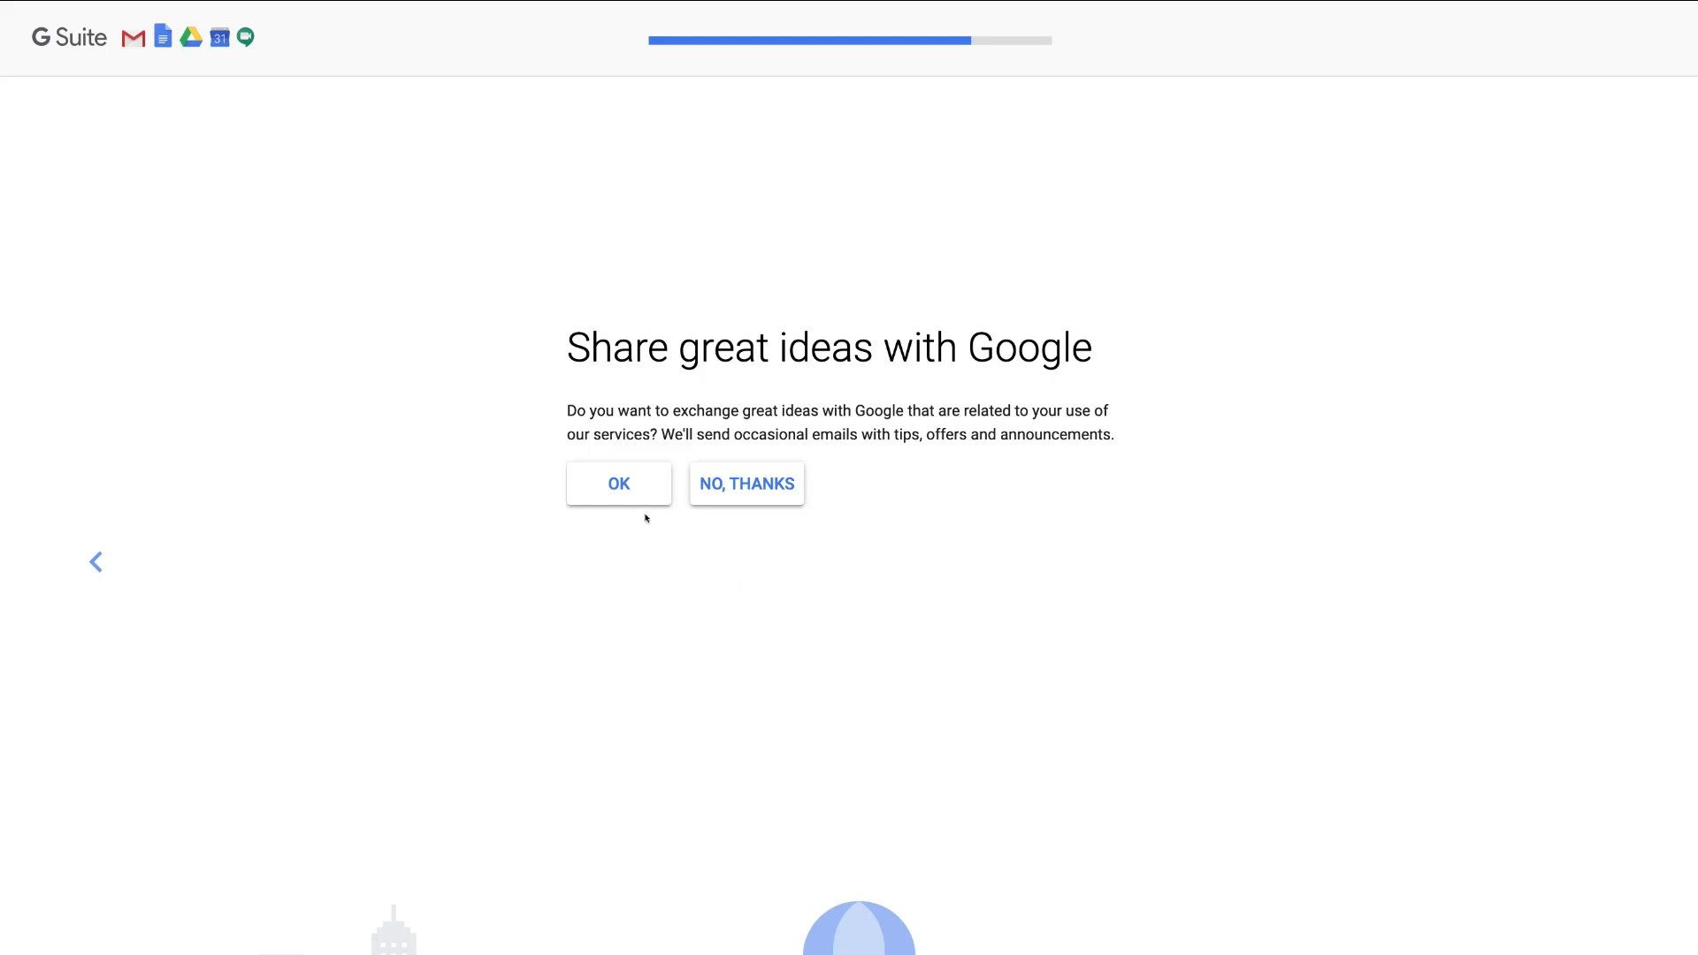
left_click(634, 486)
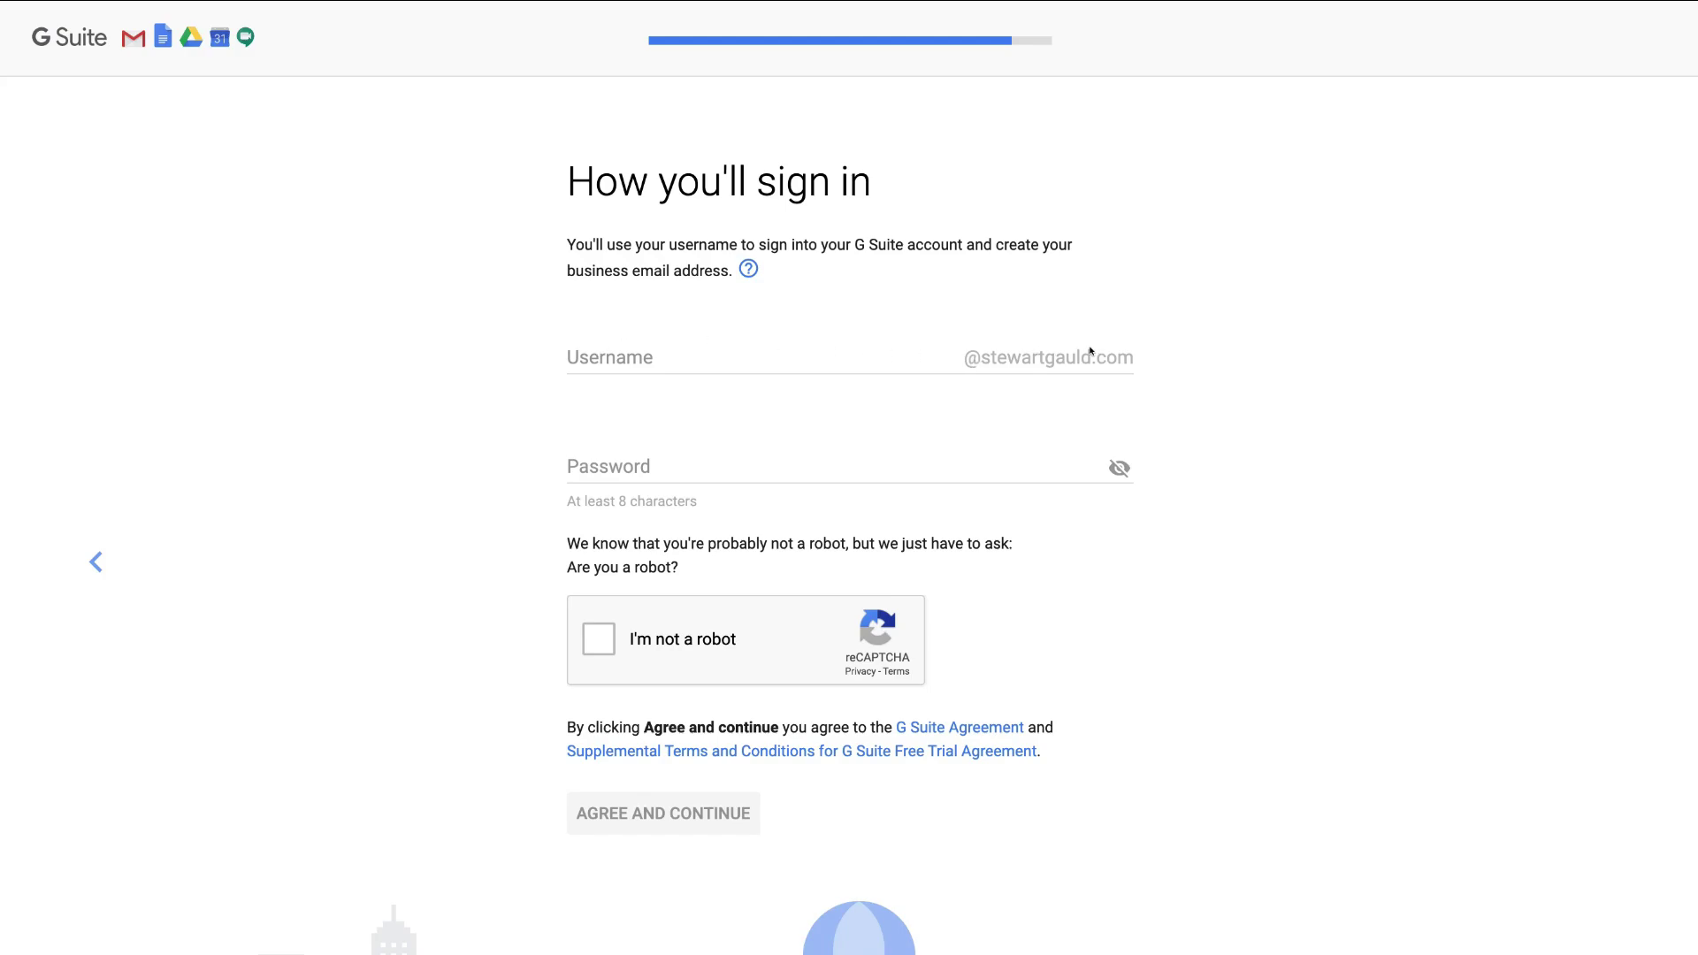
- Set the sign-in username, trying info, sales and contact before settling on the owner's first name
left_click(638, 350)
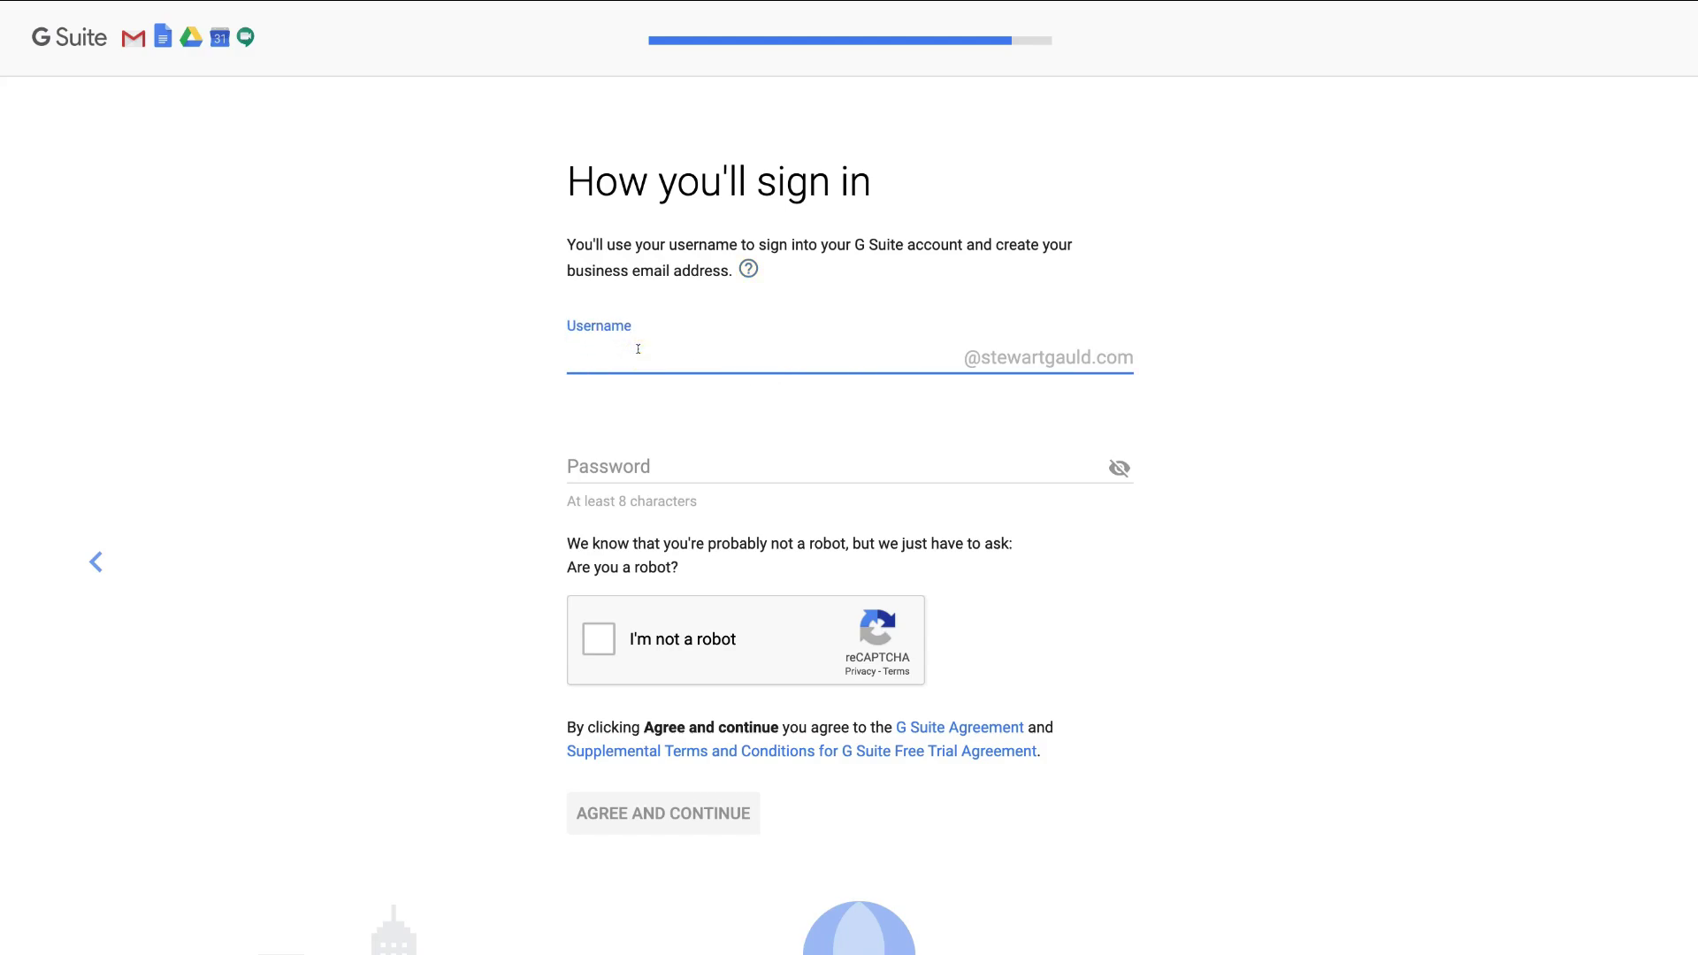
type("info")
key("BackSpace")
key("BackSpace")
key("BackSpace")
key("BackSpace")
type("sales")
key("BackSpace")
key("BackSpace")
key("BackSpace")
key("BackSpace")
key("BackSpace")
type("contact")
key("BackSpace")
key("BackSpace")
key("BackSpace")
key("BackSpace")
key("BackSpace")
key("BackSpace")
key("BackSpace")
- Fill in the saved password, tick 'I'm not a robot', and agree to create the account
left_click(602, 455)
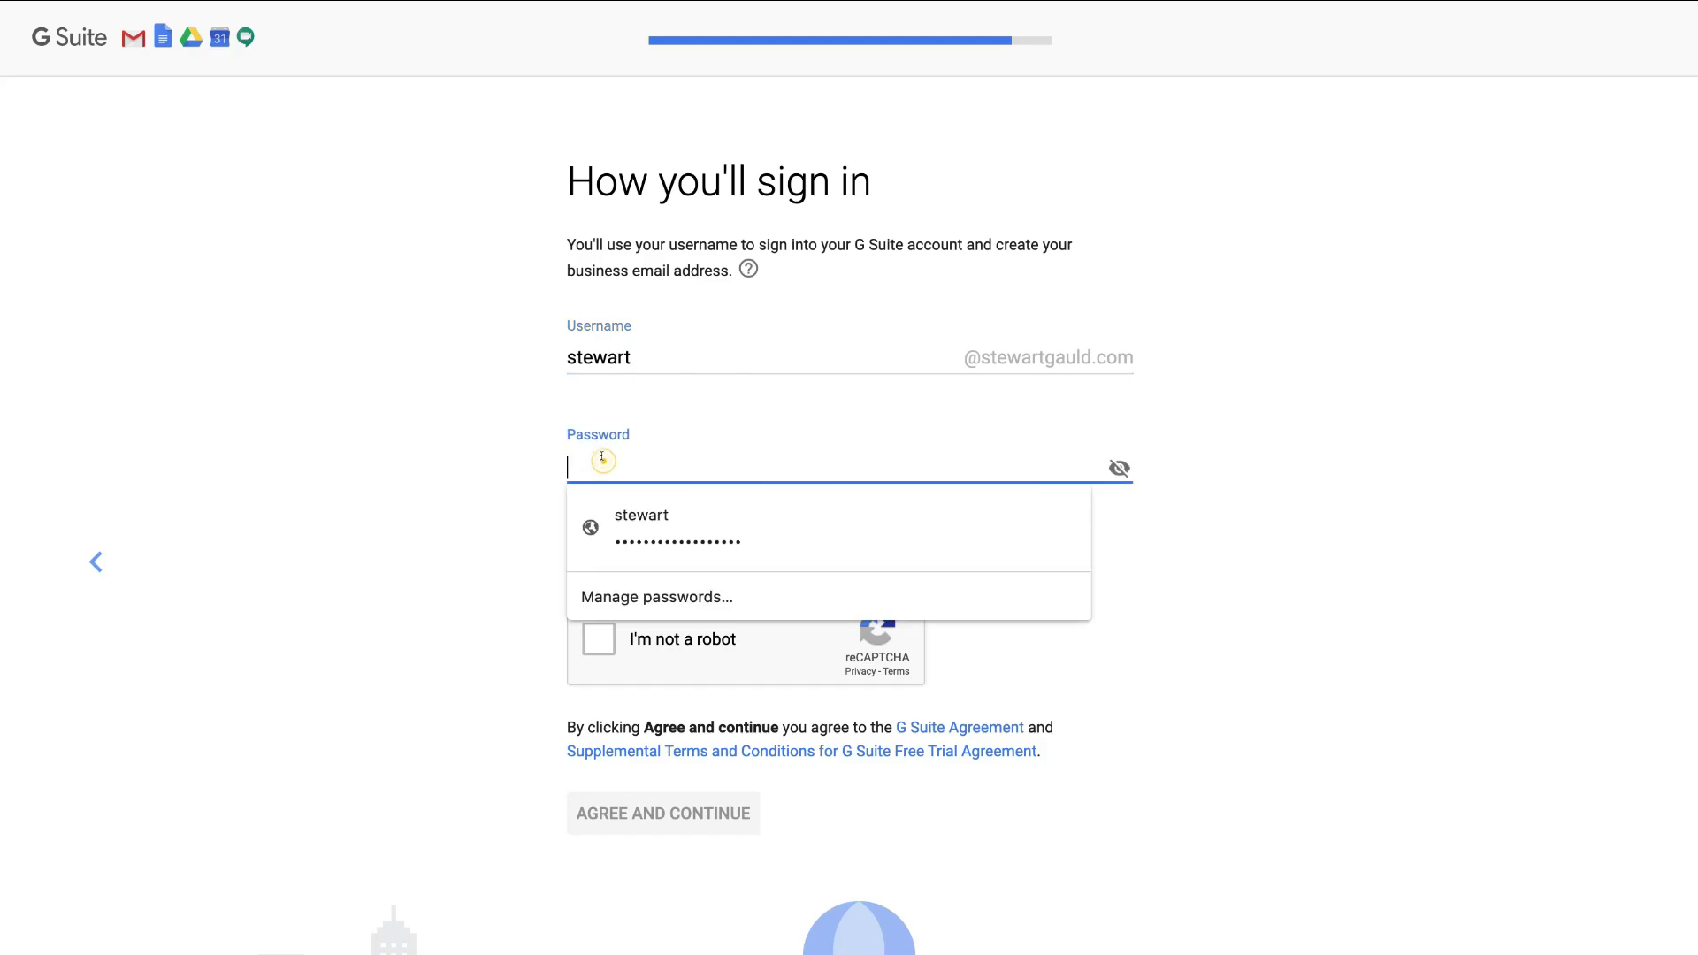
key("super+v")
left_click(476, 473)
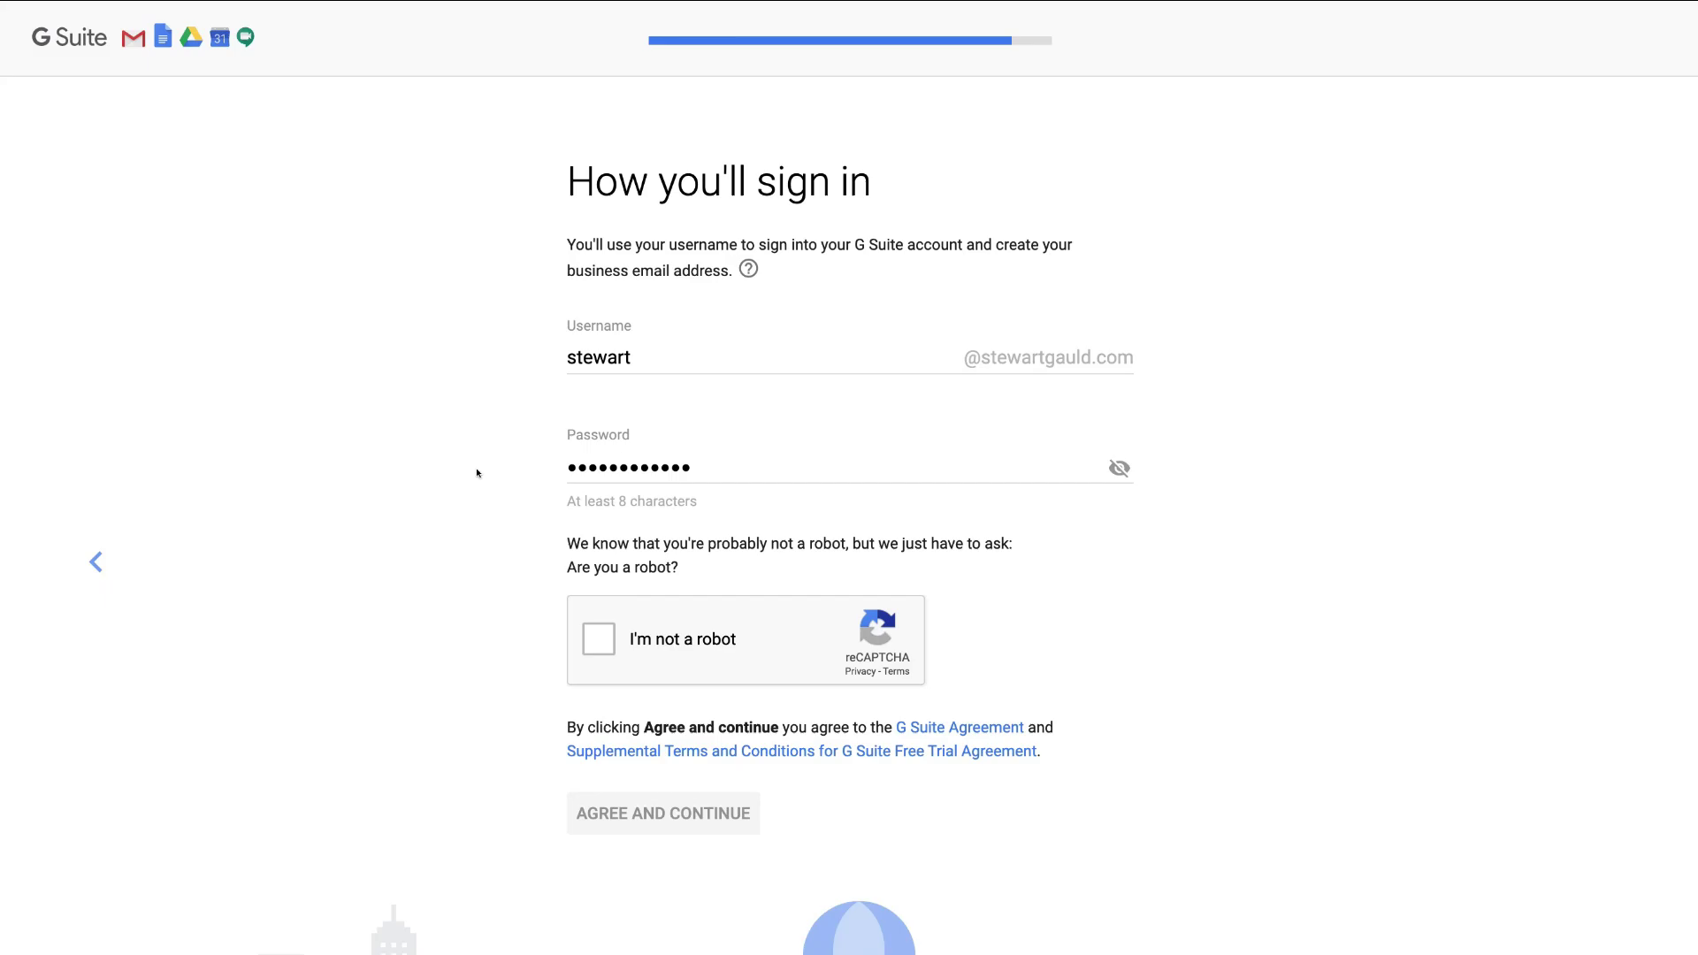
left_click(598, 638)
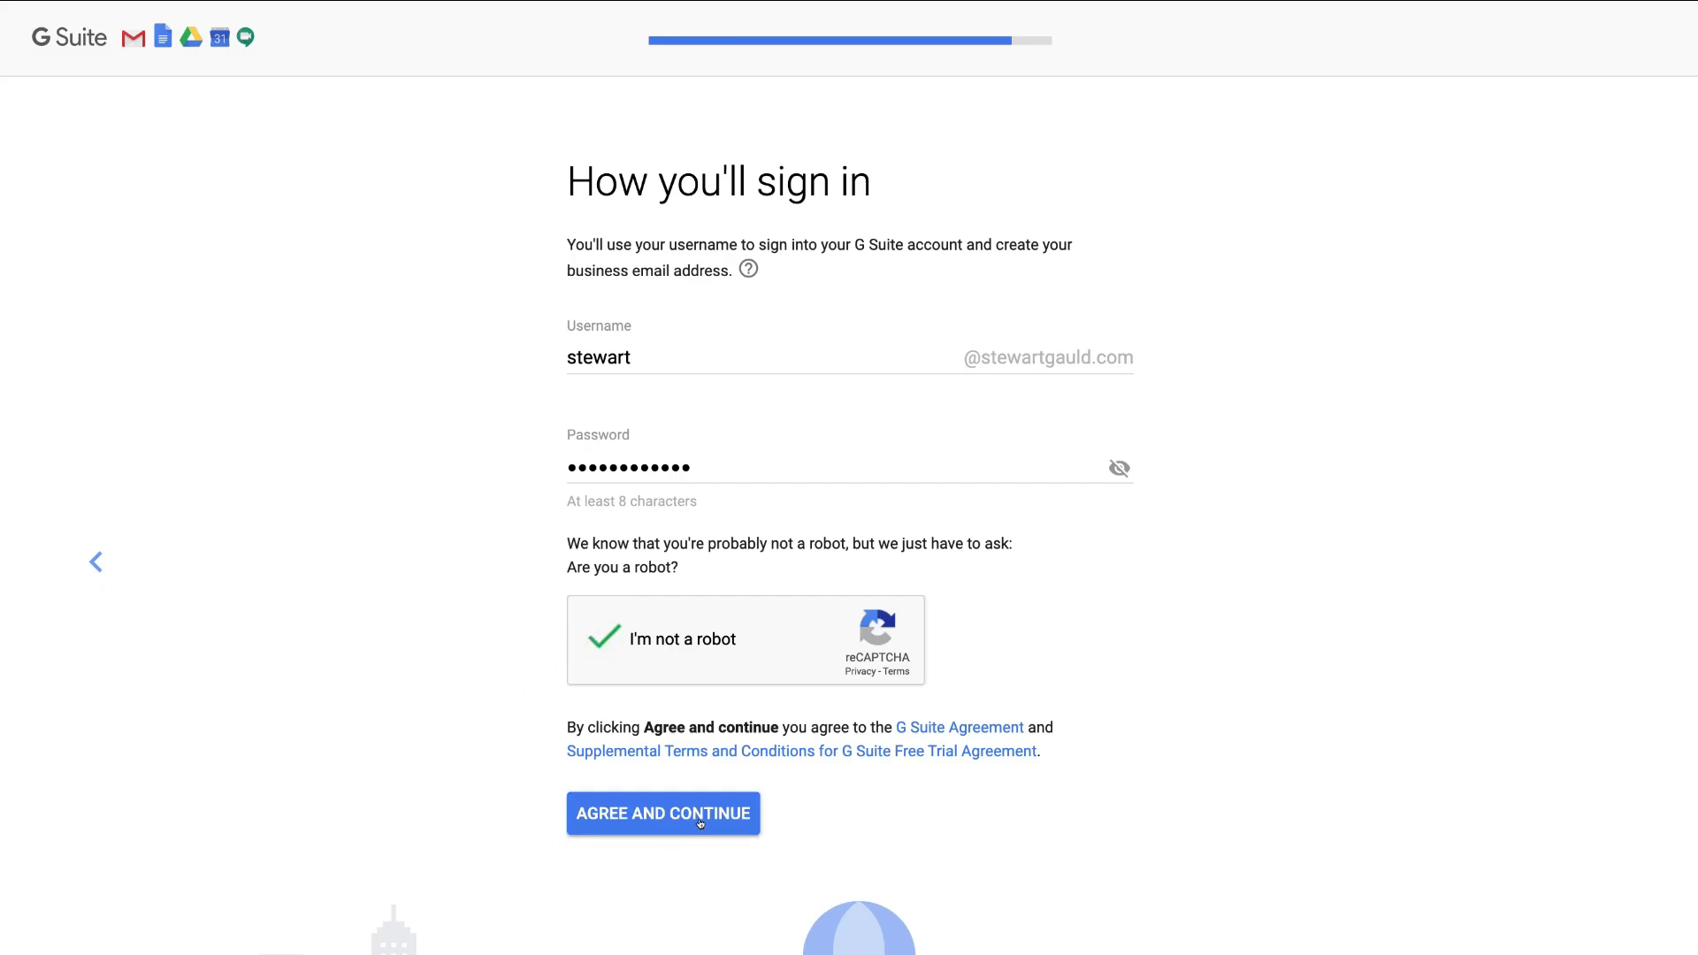
left_click(700, 822)
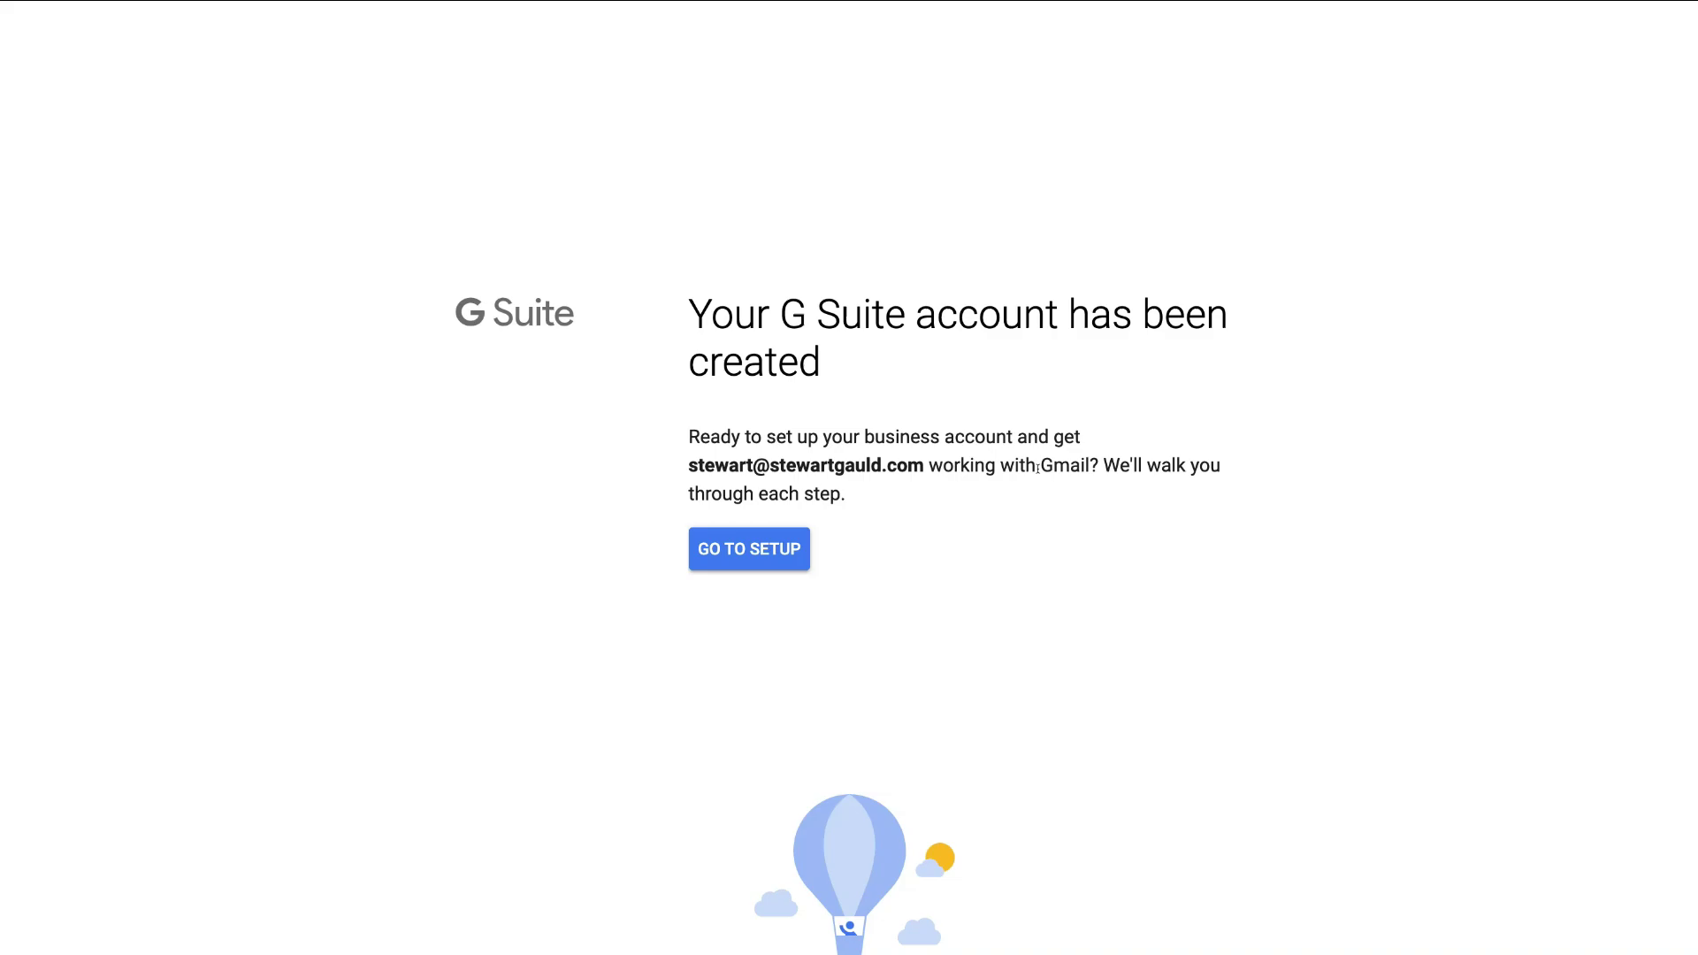
- Go to the 'Set up G Suite' guided checklist
left_click(772, 563)
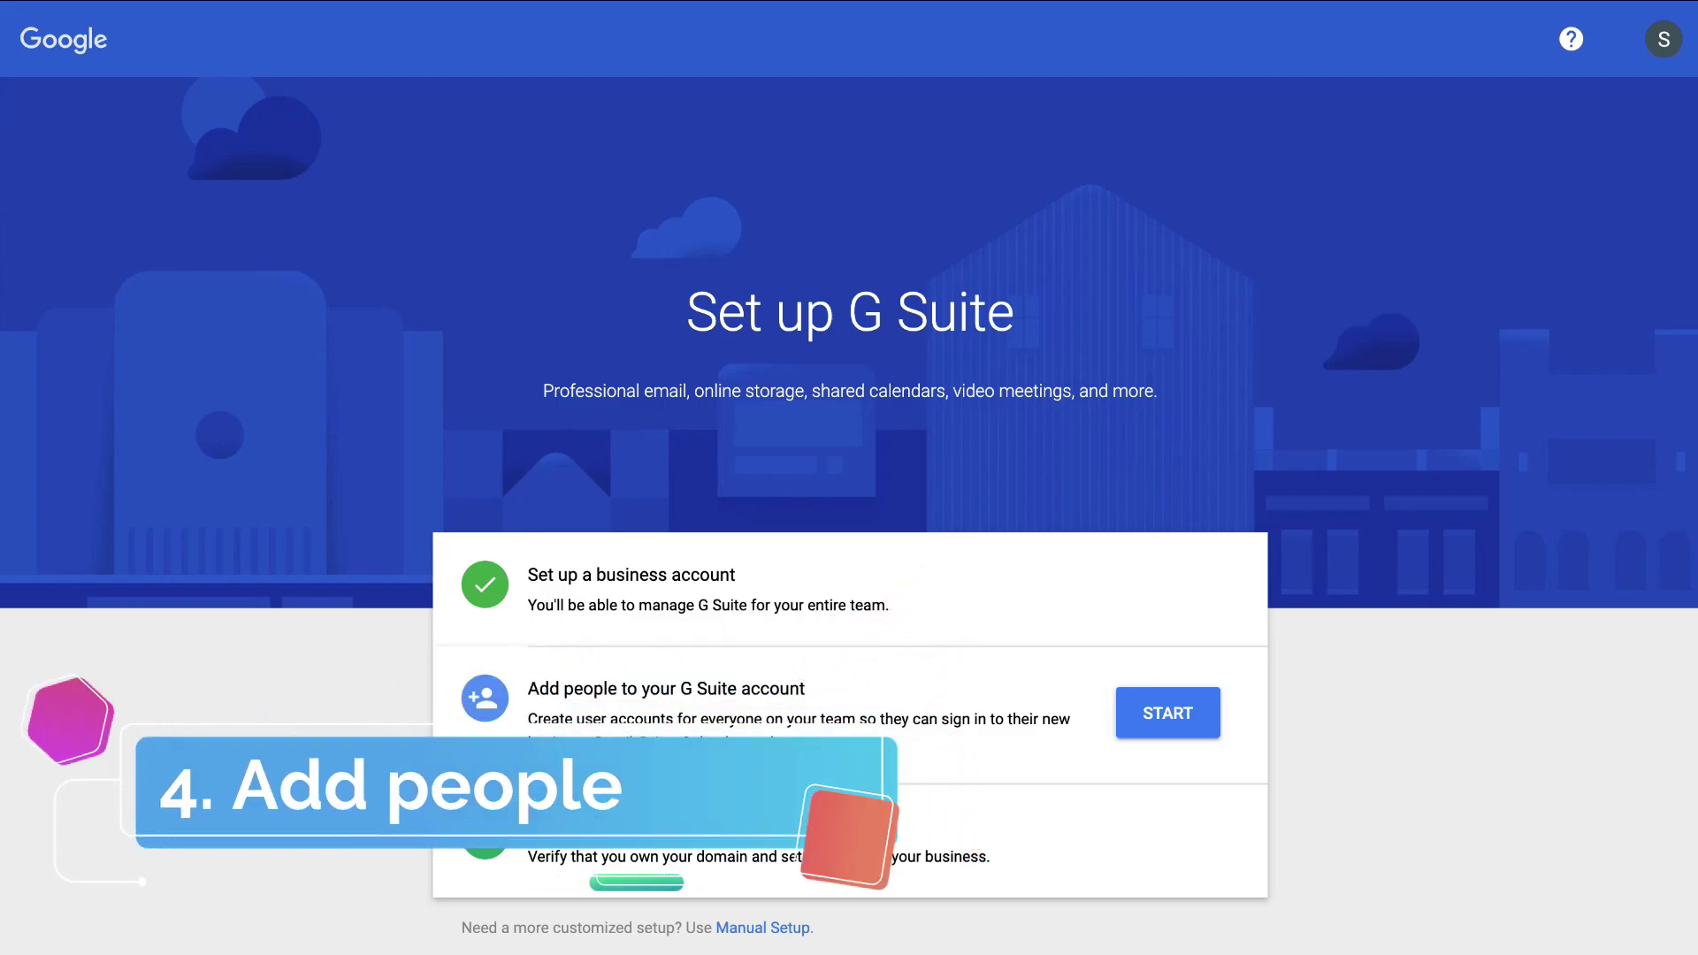
- Start the 'Add people to your G Suite account' checklist step
left_click(1140, 731)
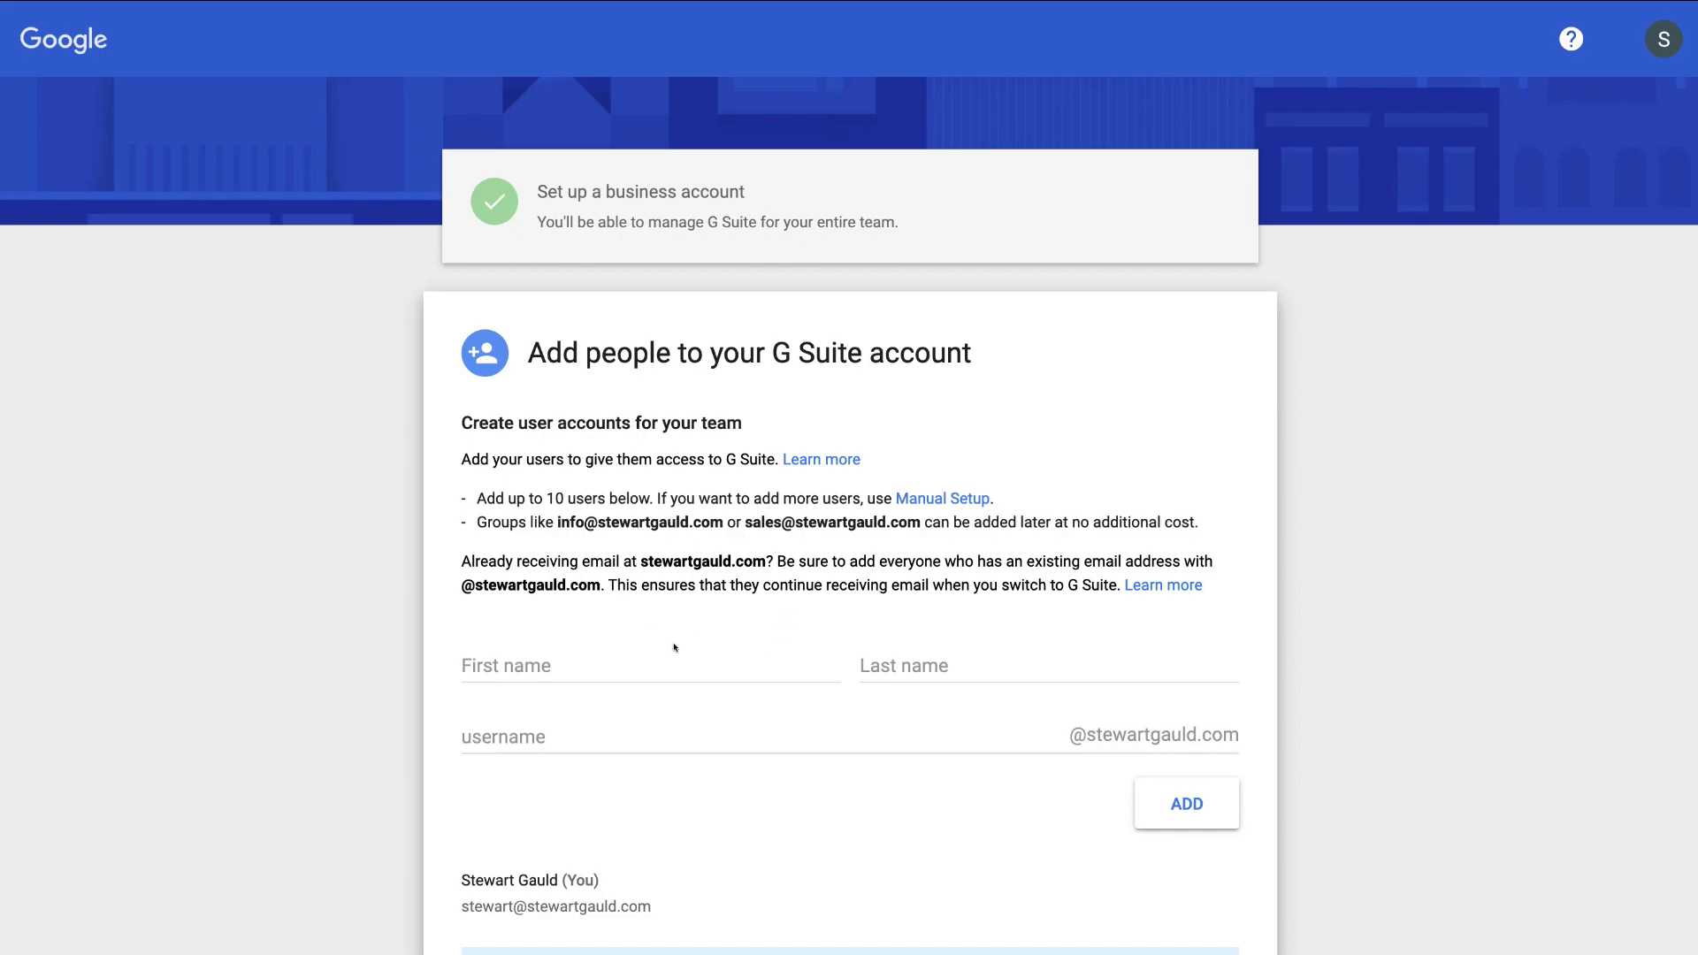
- Add a user with the sales username, confirm all addresses are added, and continue
left_click(589, 654)
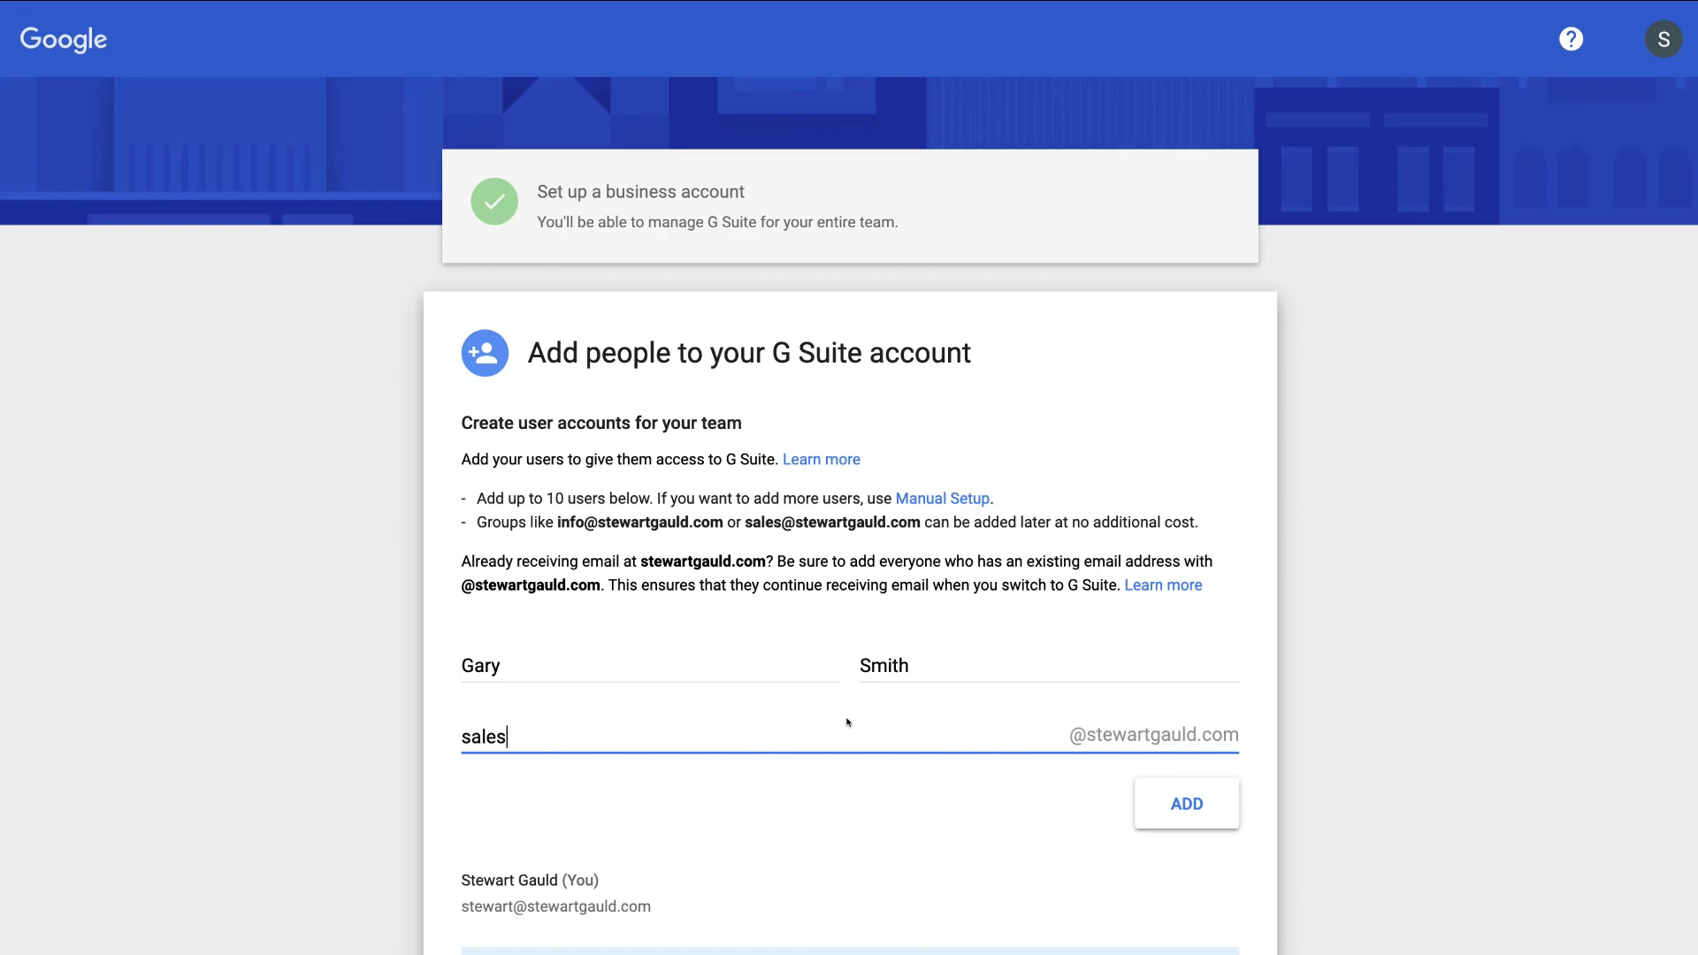
left_click(1186, 804)
scroll(1282, 485, "down", 3)
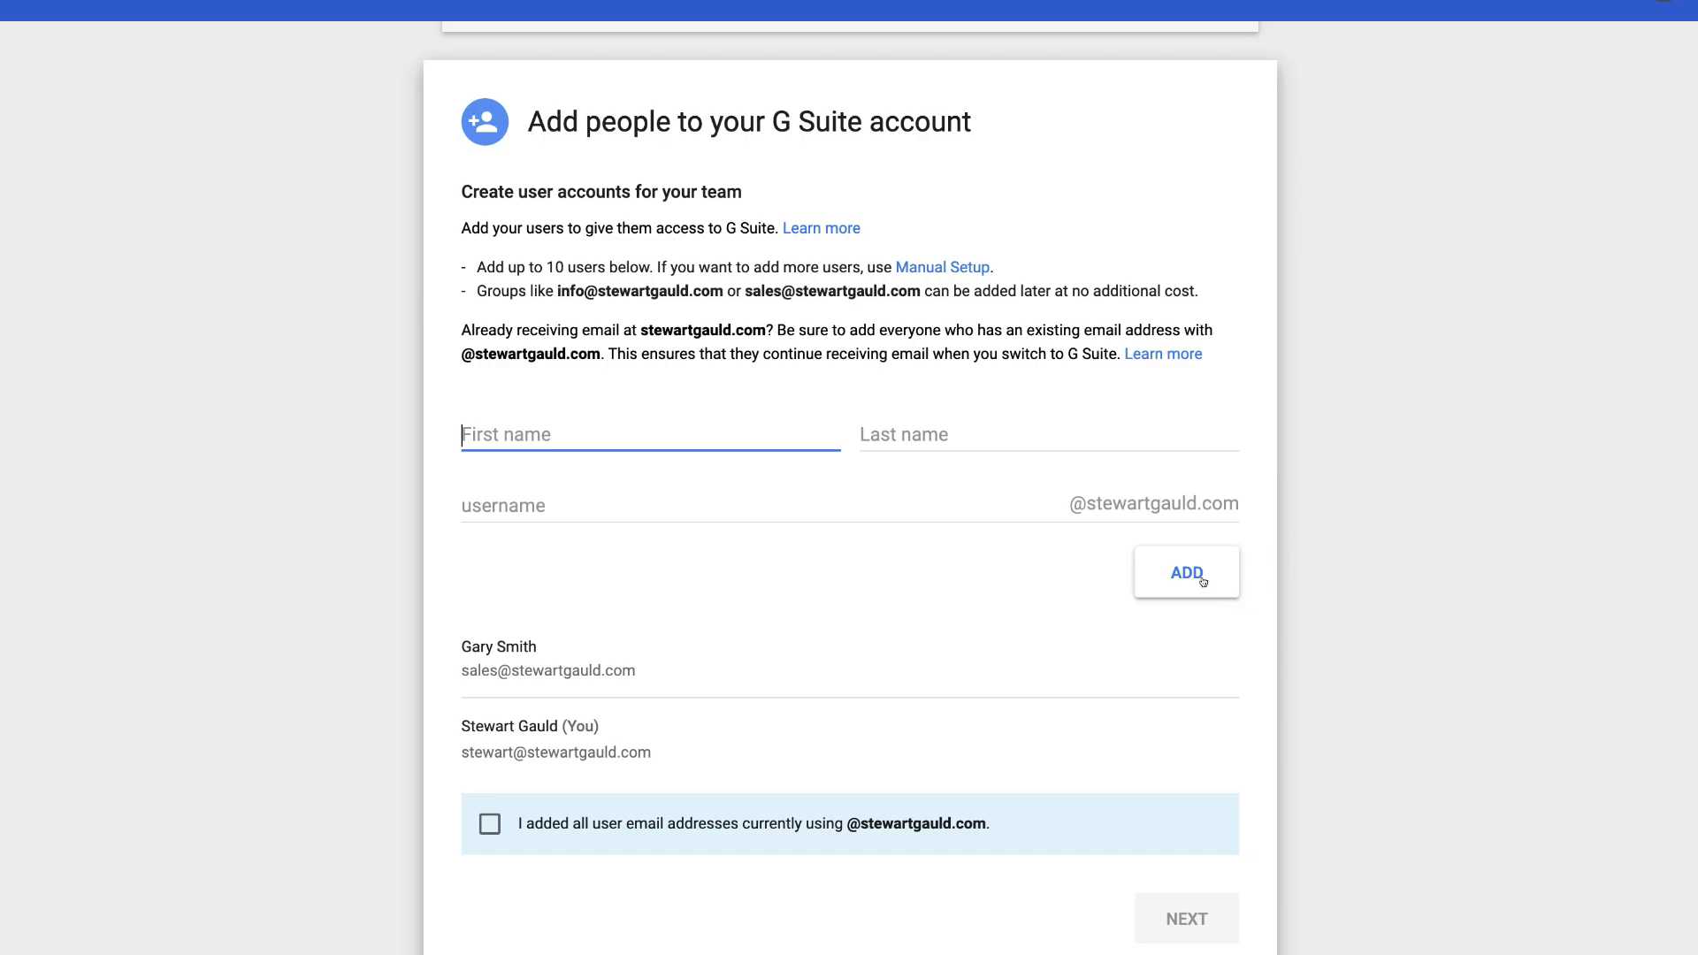
mouse_move(670, 631)
left_click(483, 826)
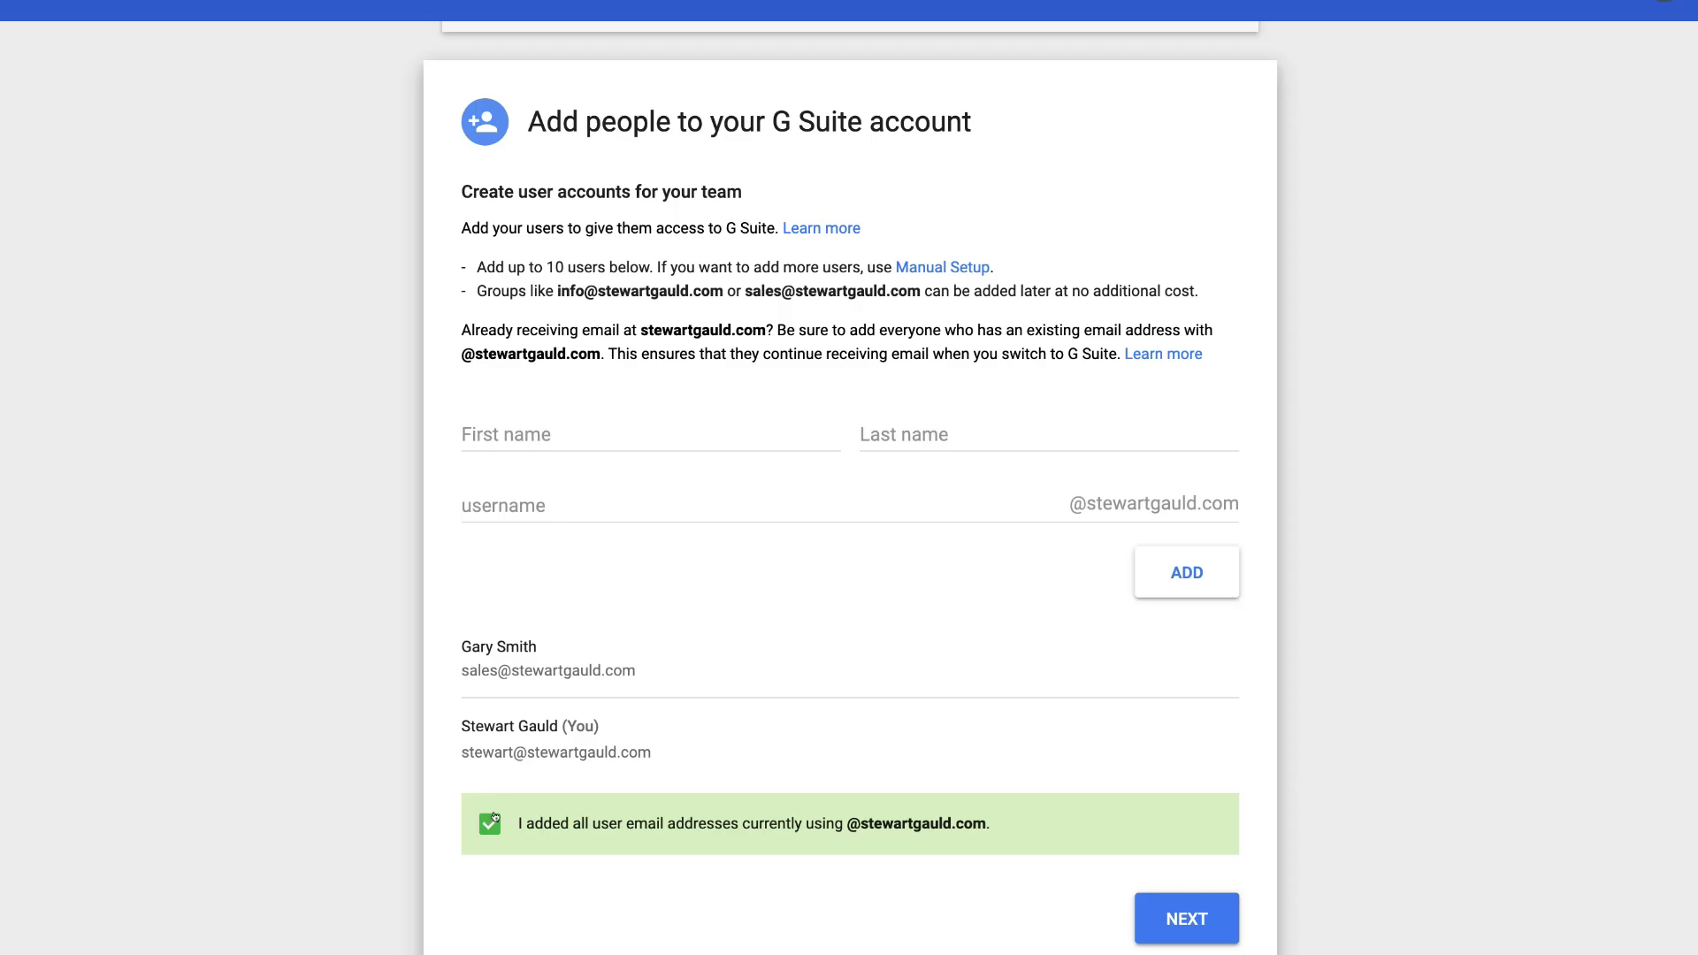
left_click(1187, 911)
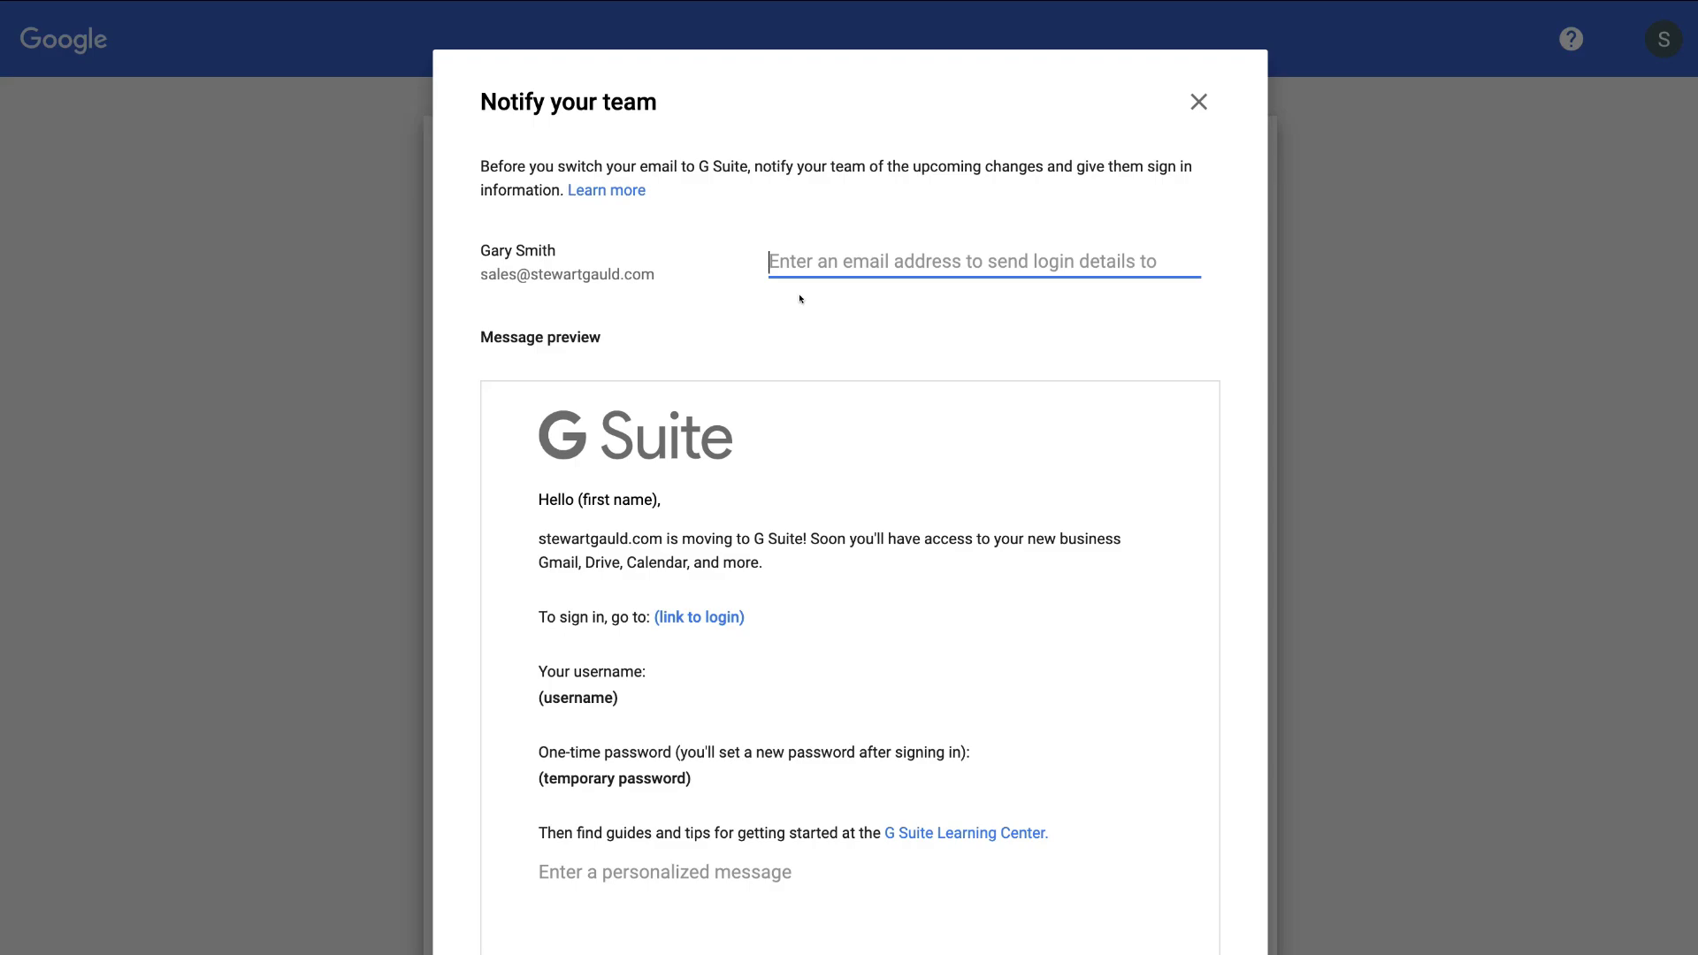
- Paste a recipient address for the login details and send the team notification email
scroll(800, 298, "down", 1)
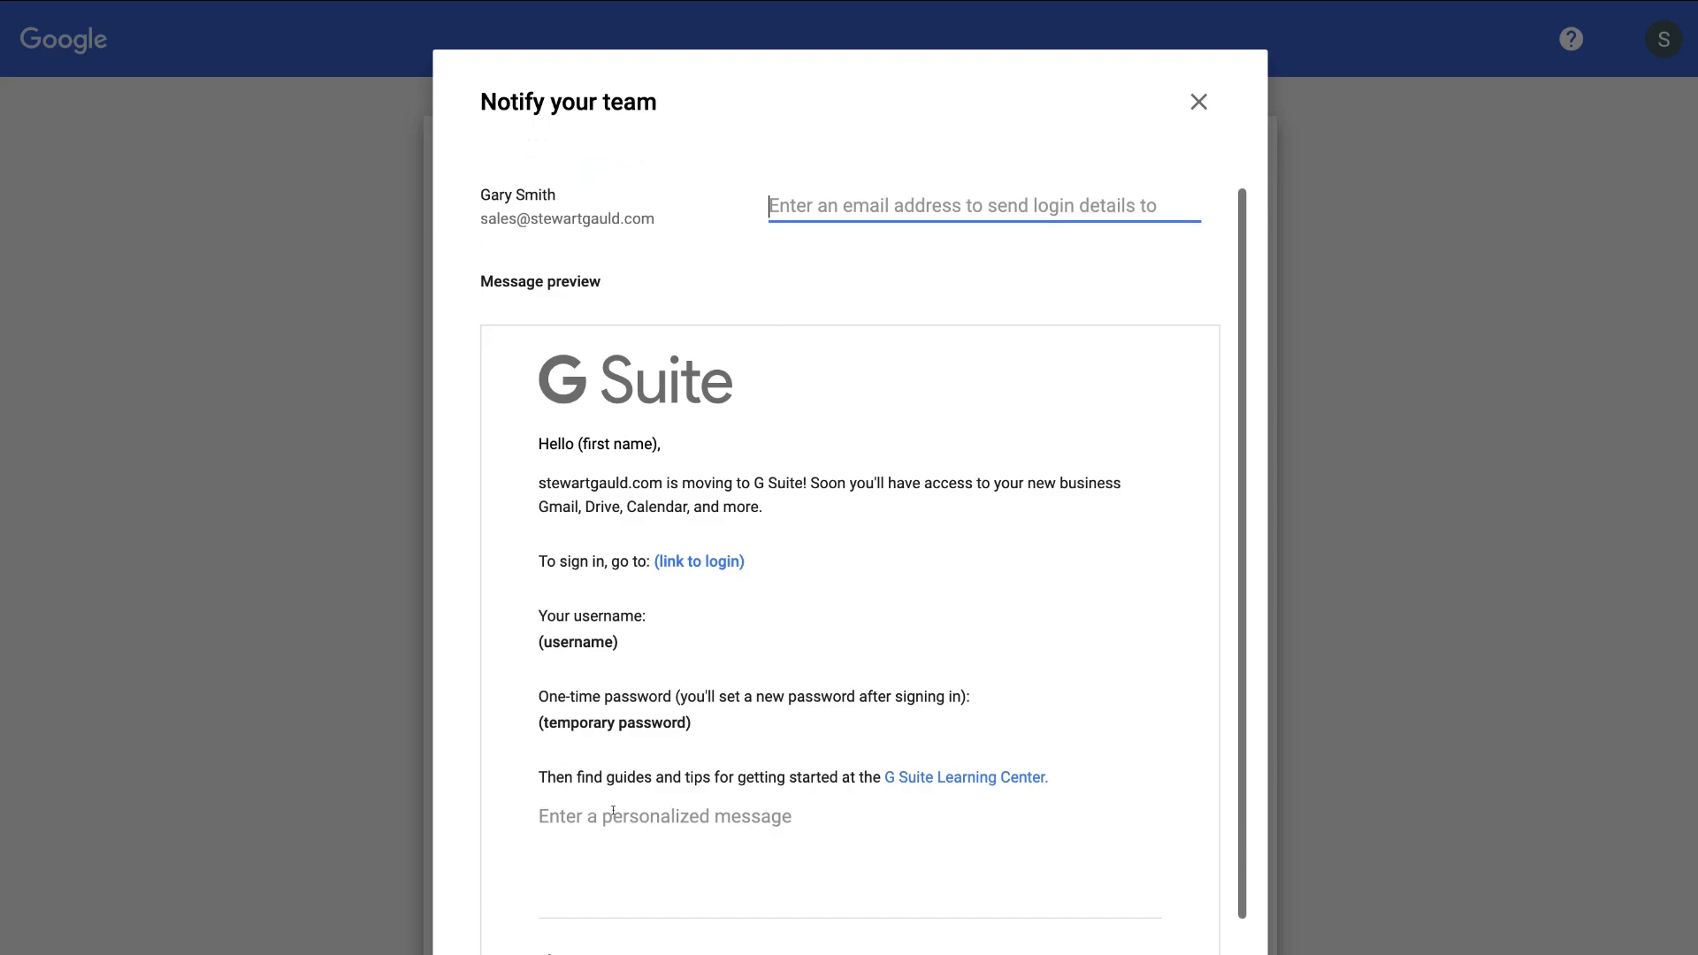
left_click(697, 810)
scroll(844, 340, "up", 1)
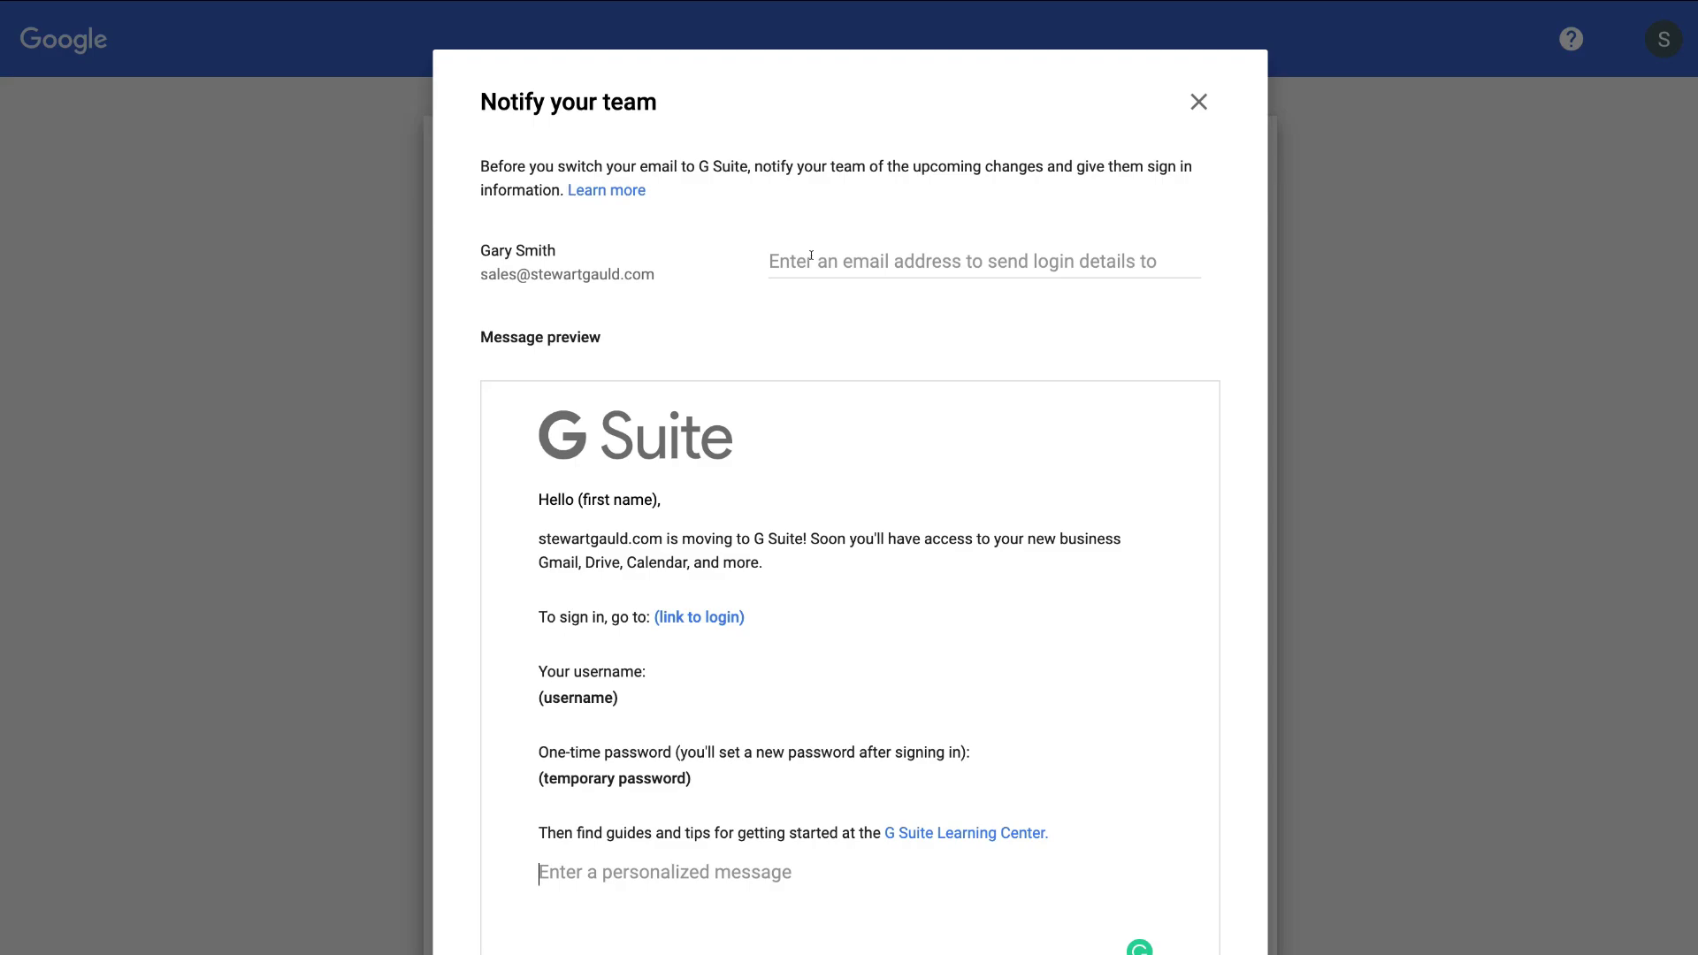
left_click(811, 255)
key("ctrl+v")
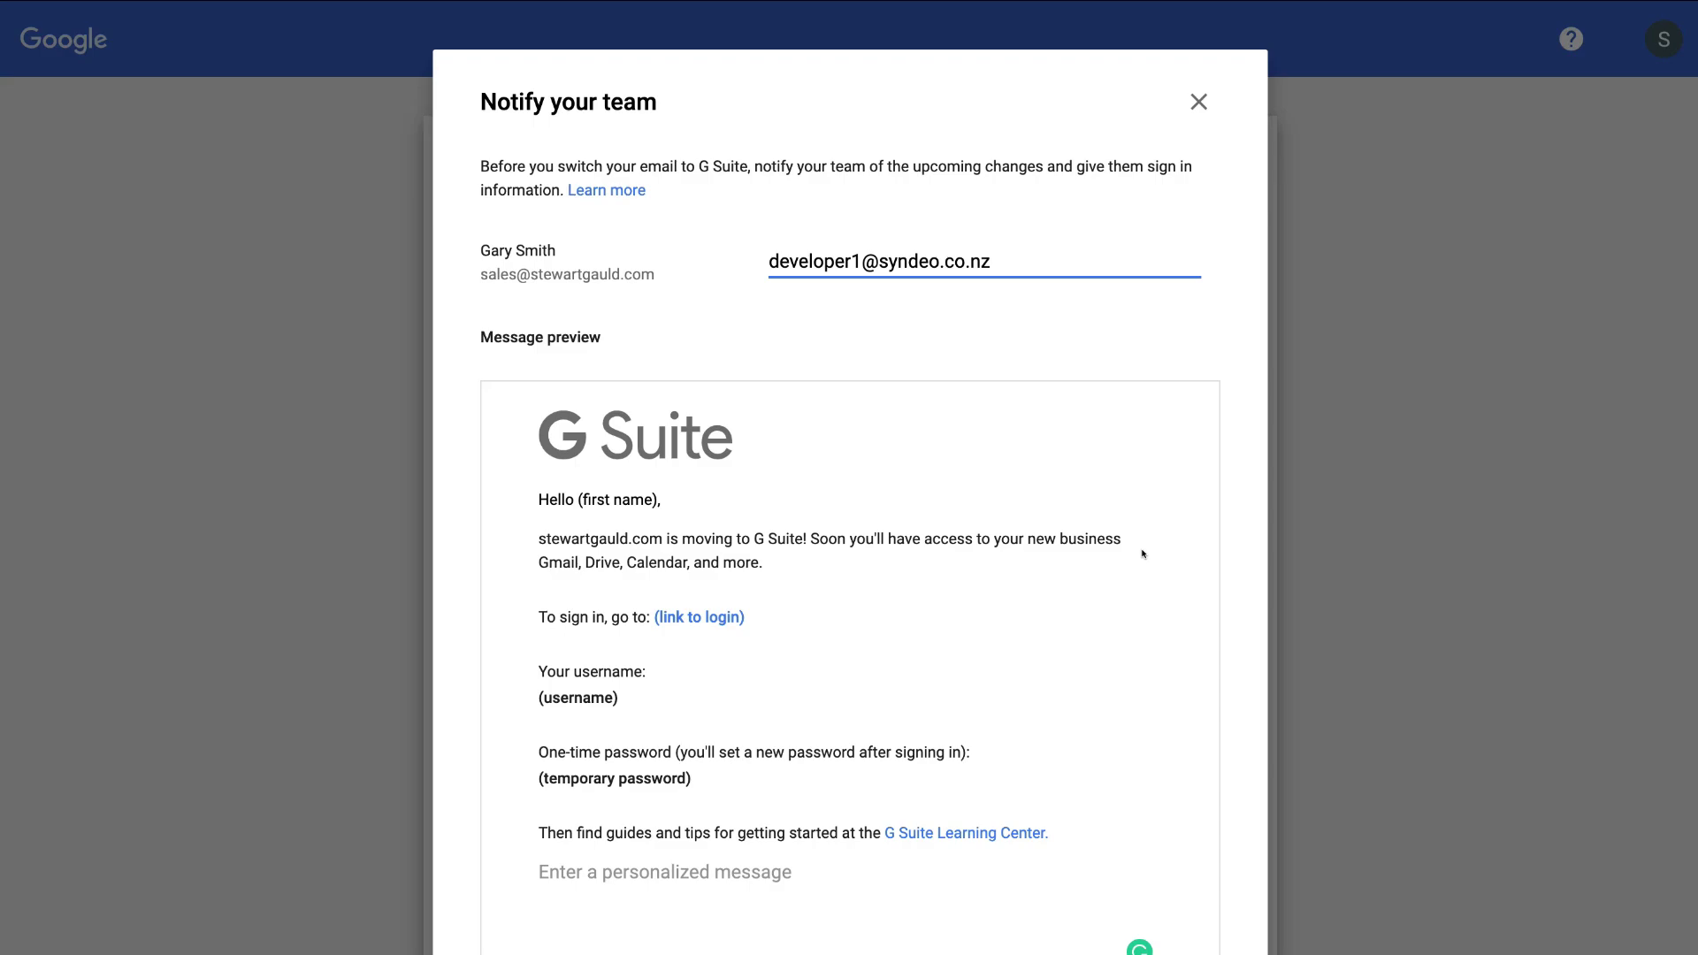
scroll(1142, 554, "down", 2)
left_click(1154, 946)
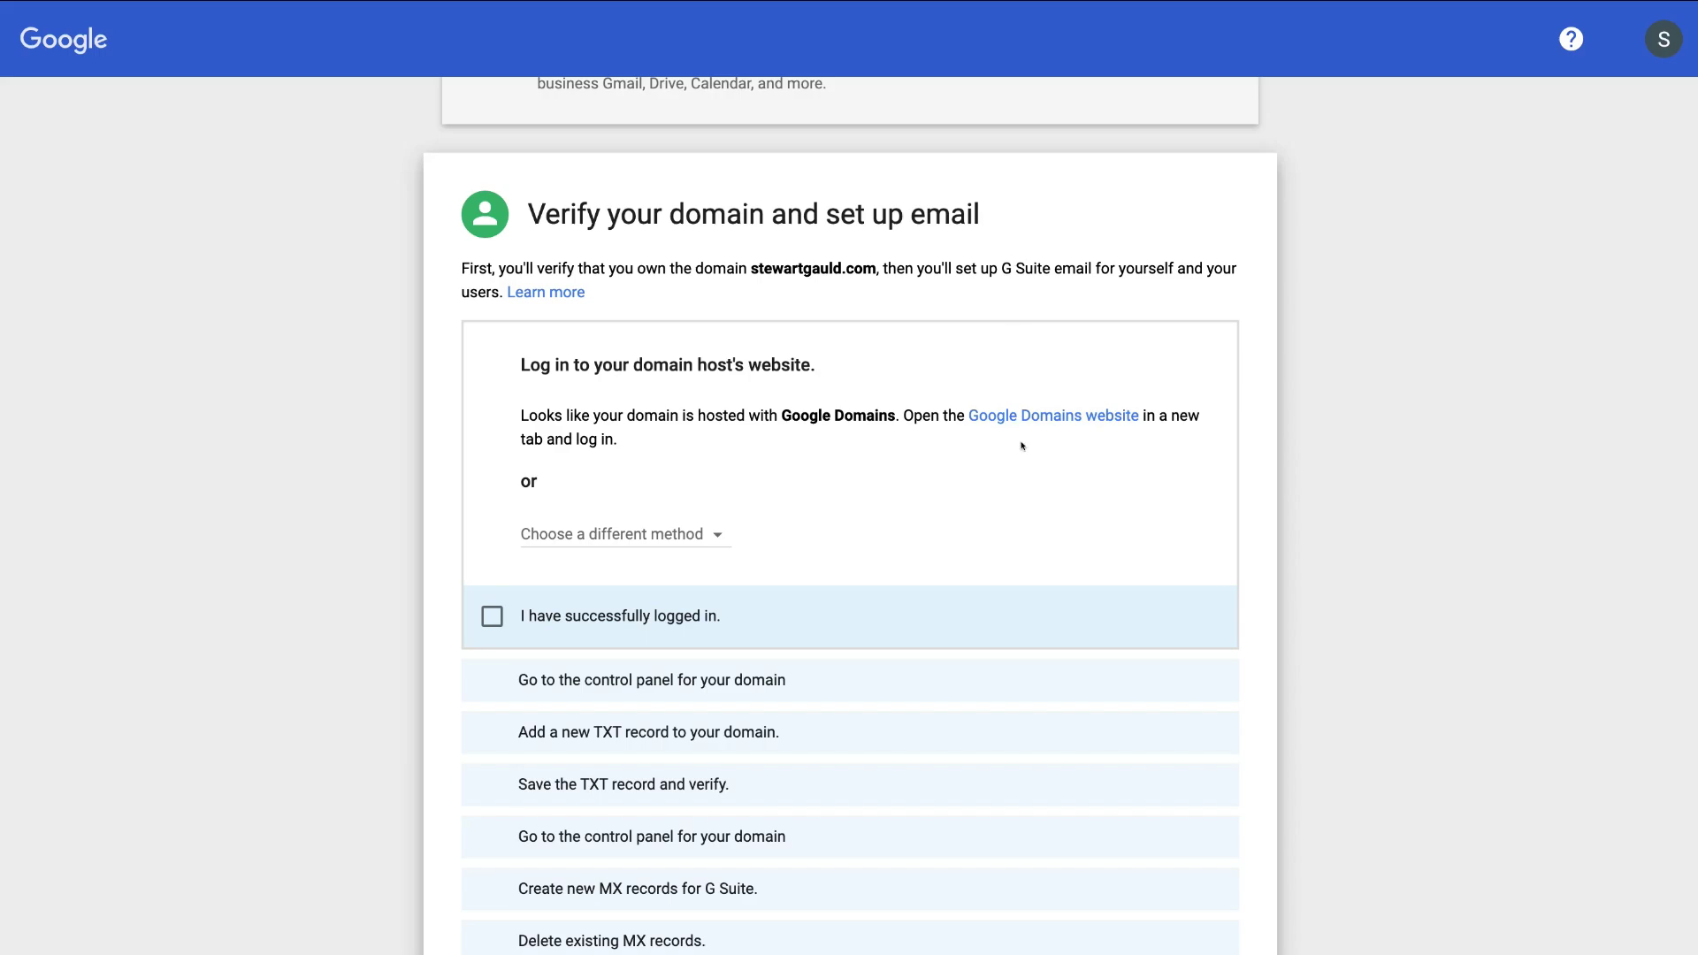
- Tick the checklist boxes for host login, TXT record added and saved, new MX records and old ones deleted
scroll(1021, 446, "down", 2)
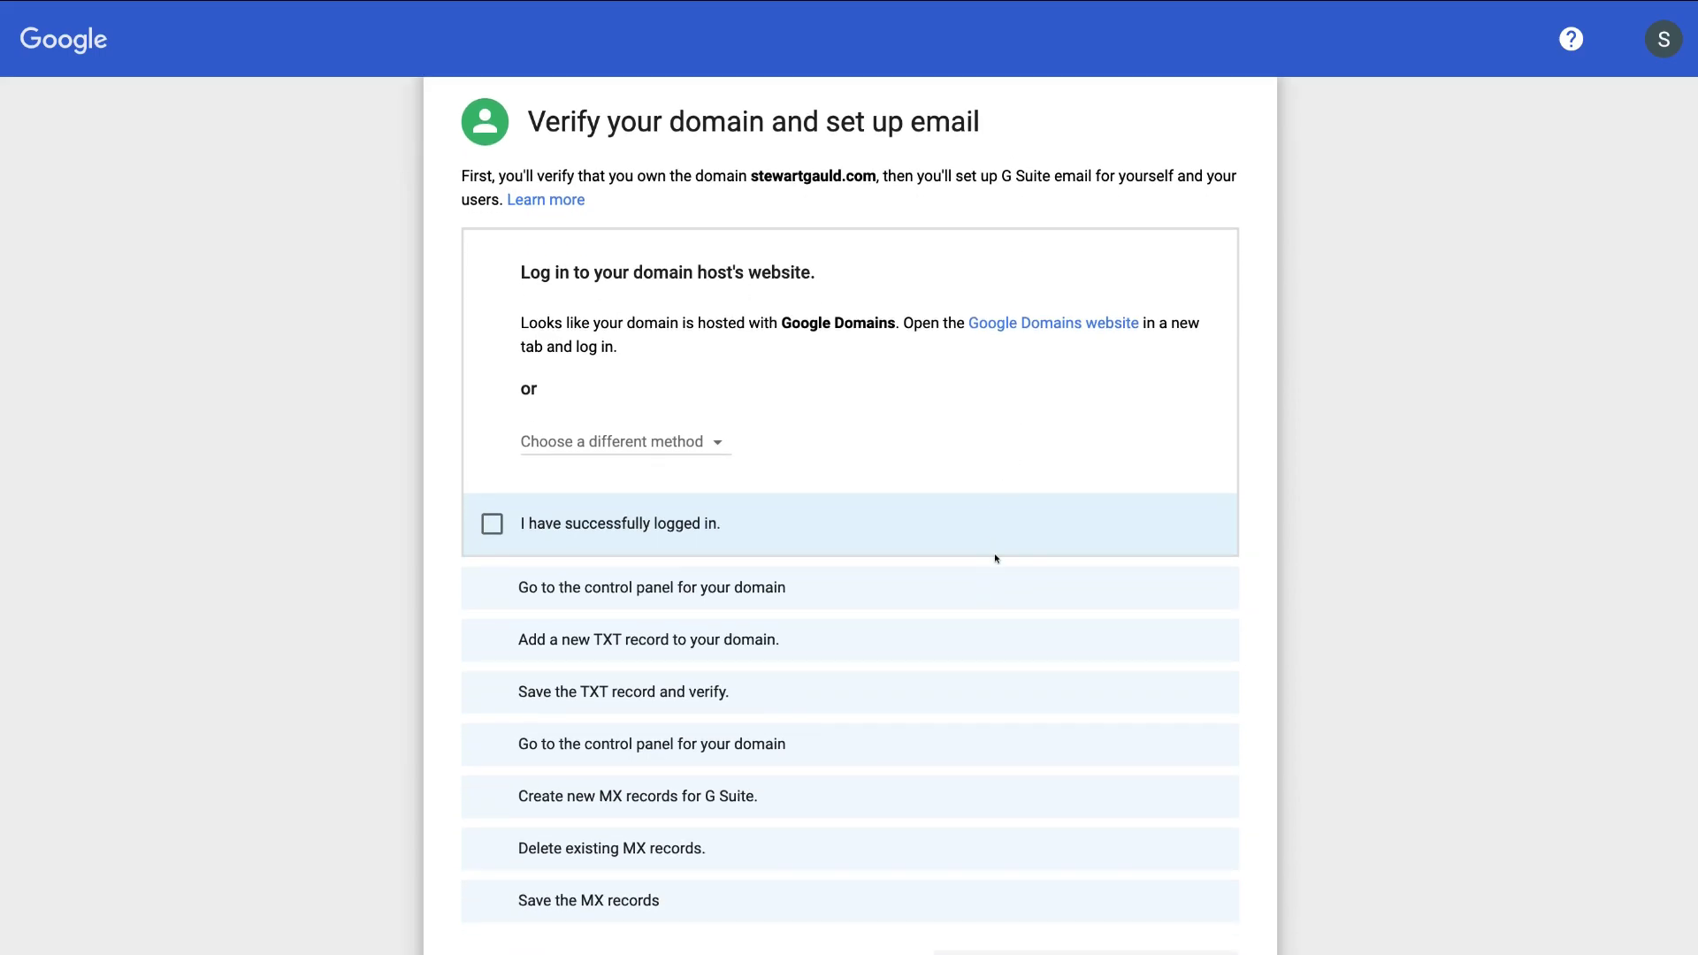
left_click(650, 524)
left_click(488, 509)
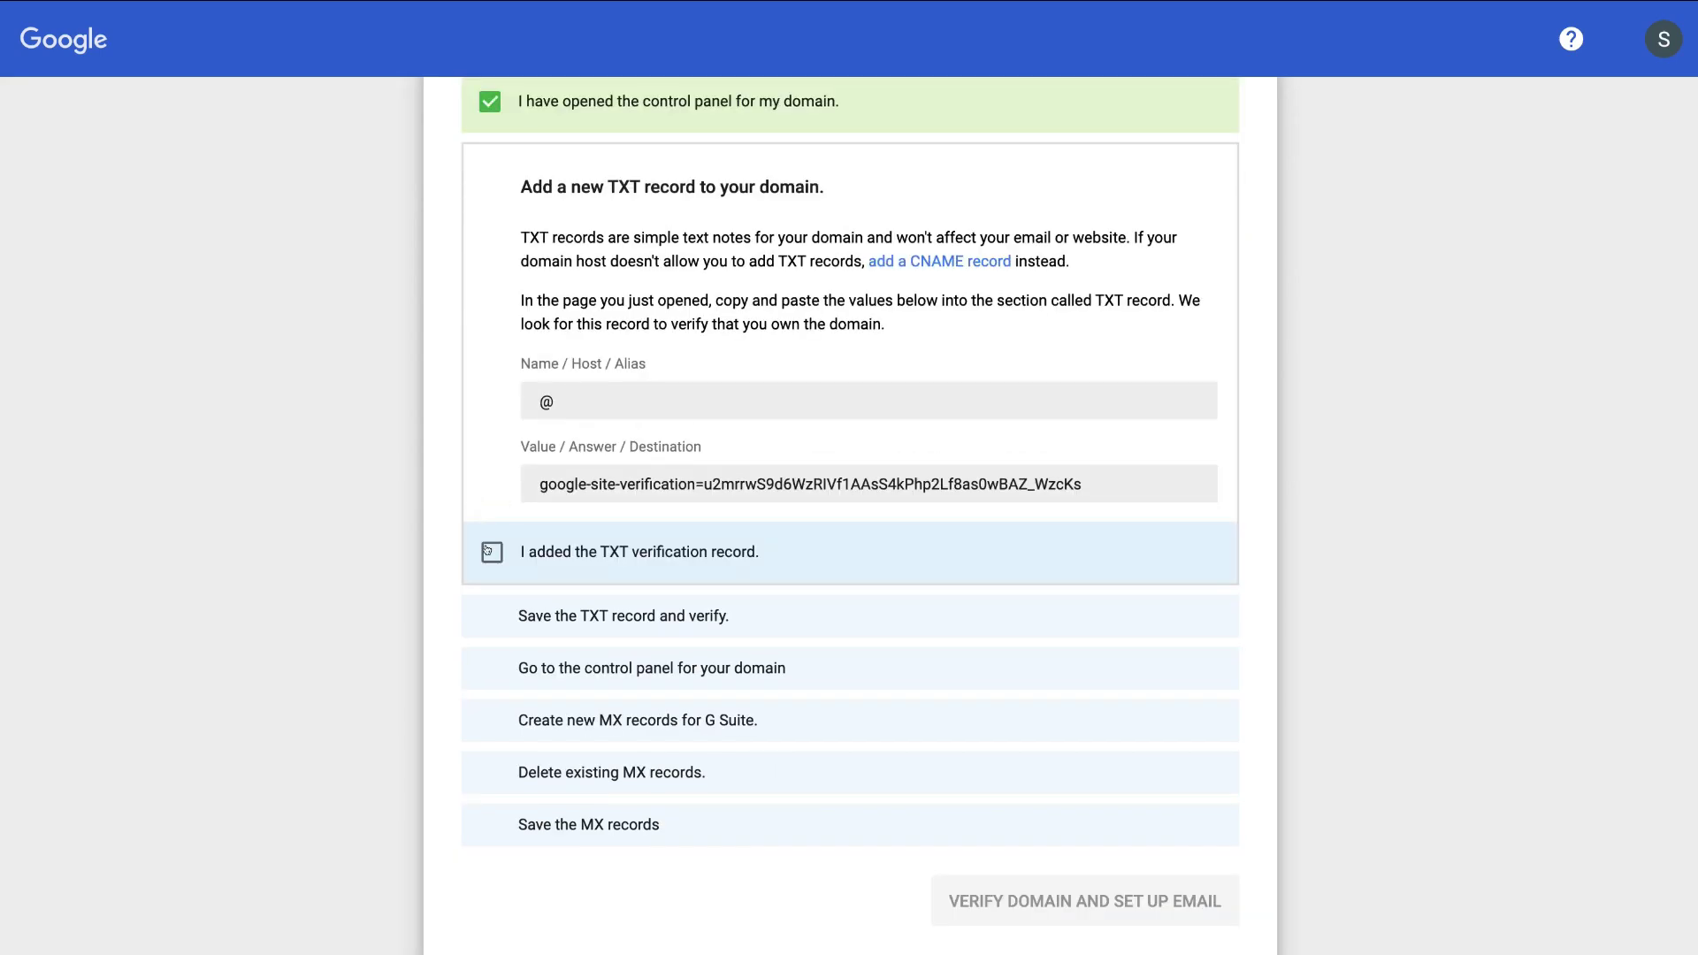
left_click(488, 551)
left_click(488, 599)
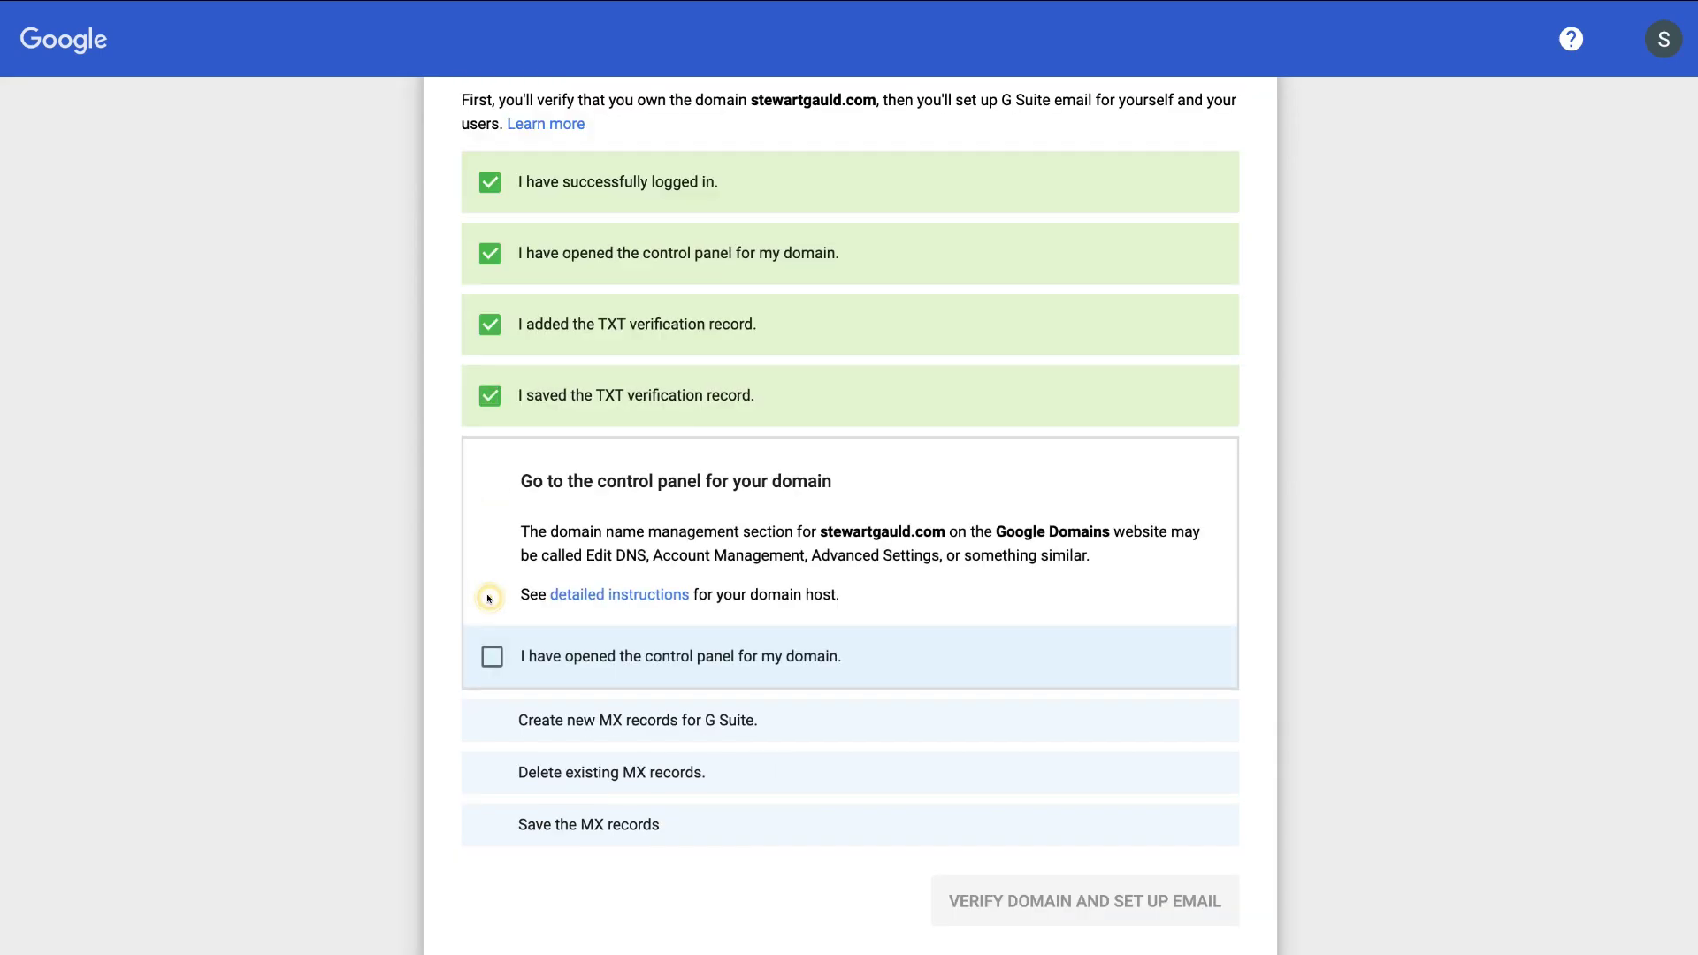
left_click(491, 656)
left_click(492, 705)
left_click(859, 559)
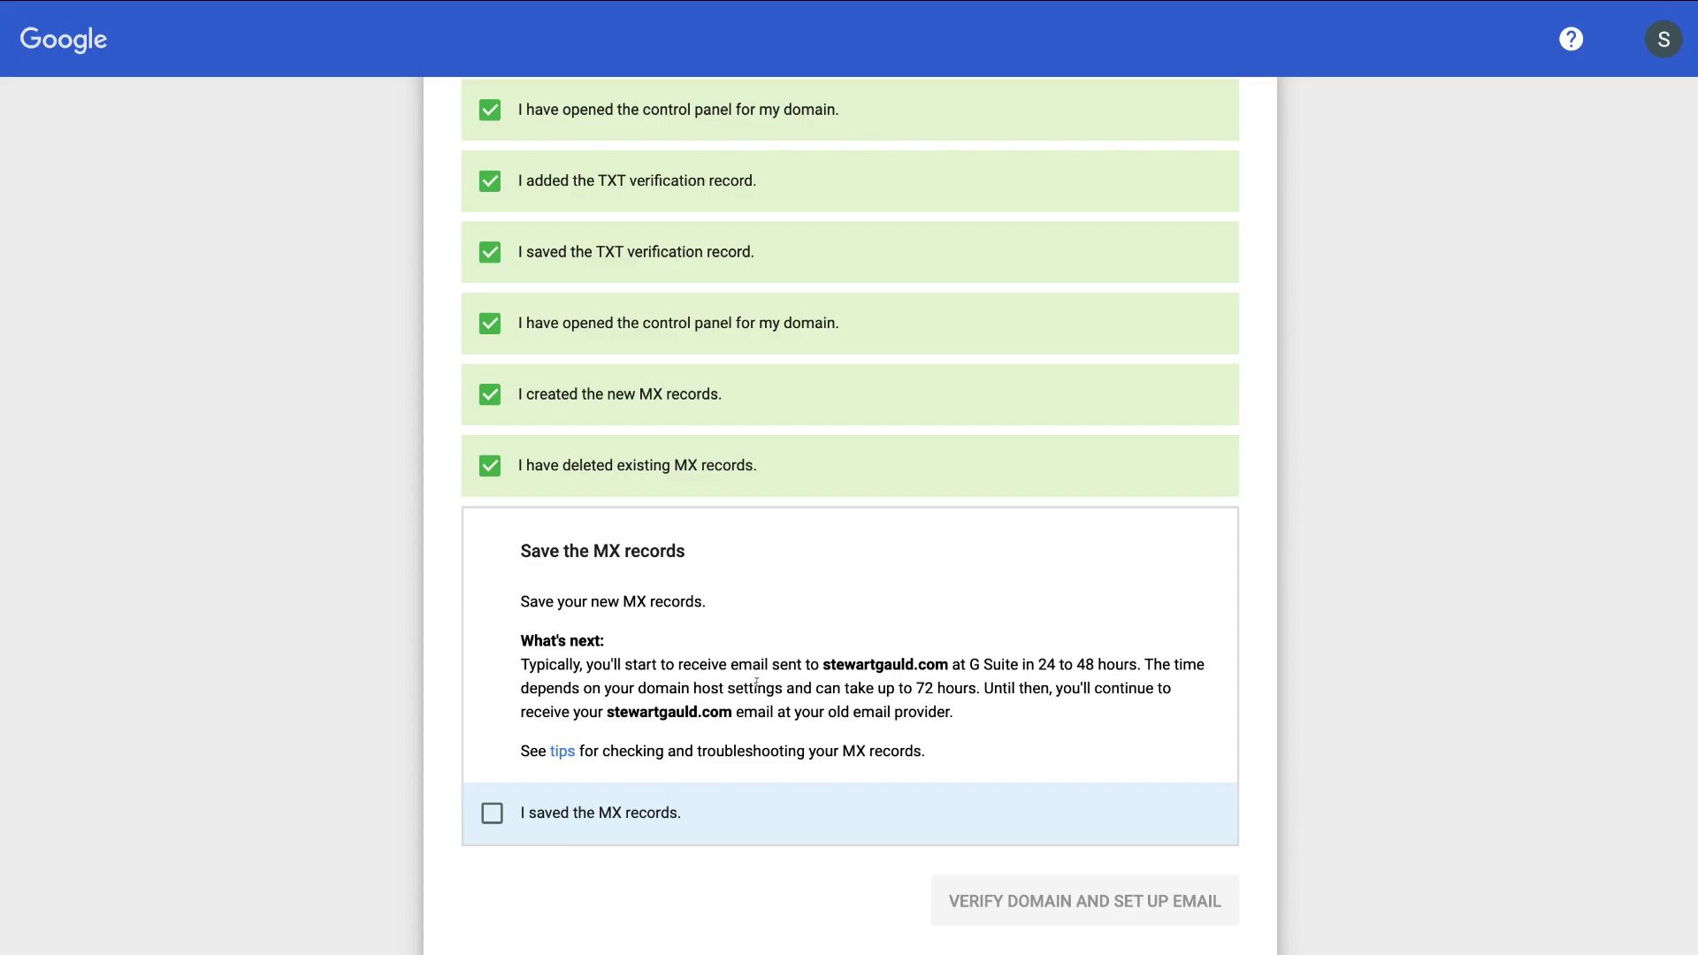
- Tick 'I saved the MX records' and start verifying stewartgauld.com and setting up email
scroll(961, 610, "up", 2)
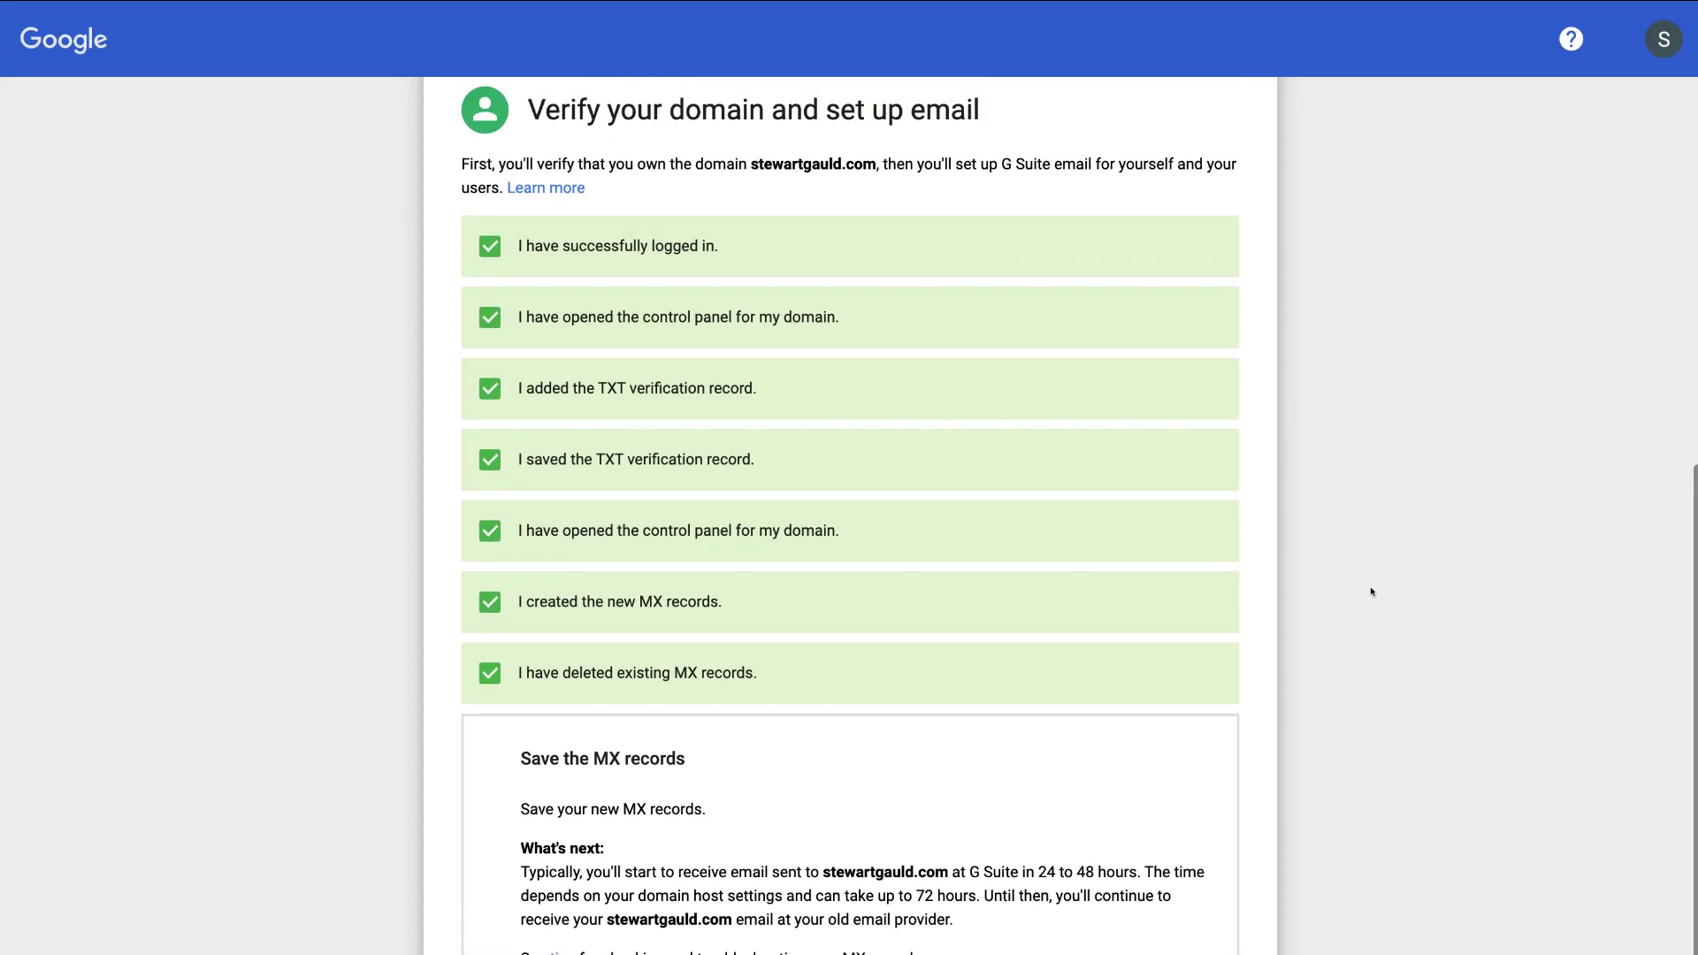
scroll(1384, 597, "up", 1)
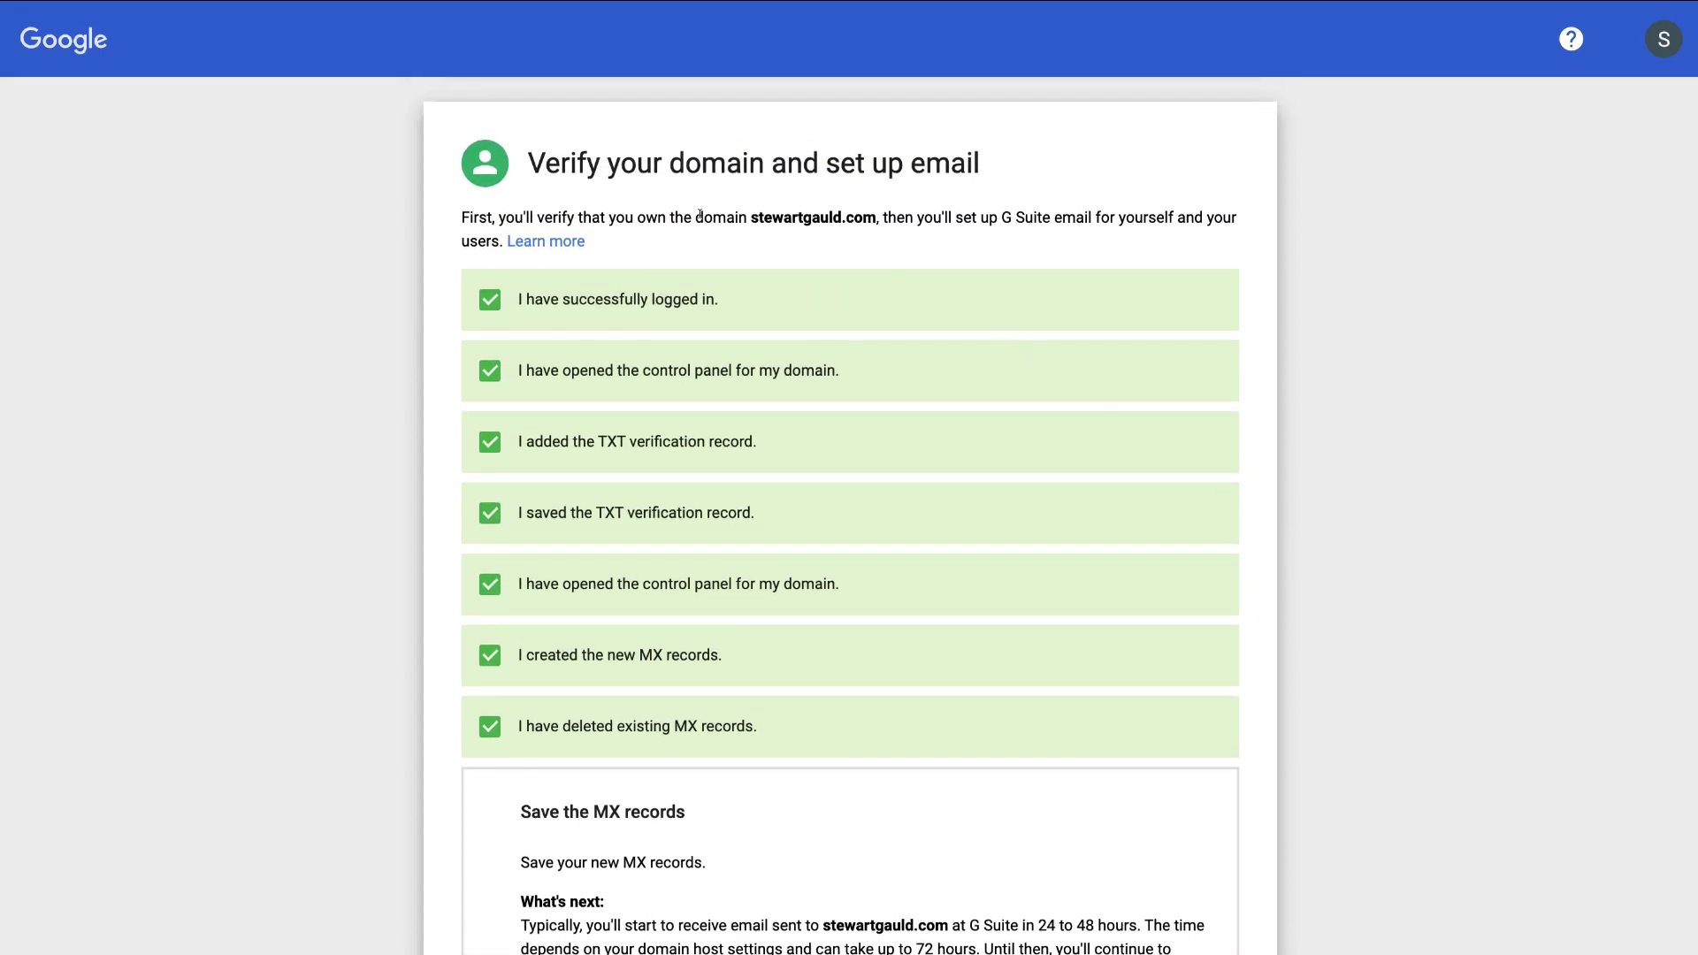
scroll(1247, 708, "down", 2)
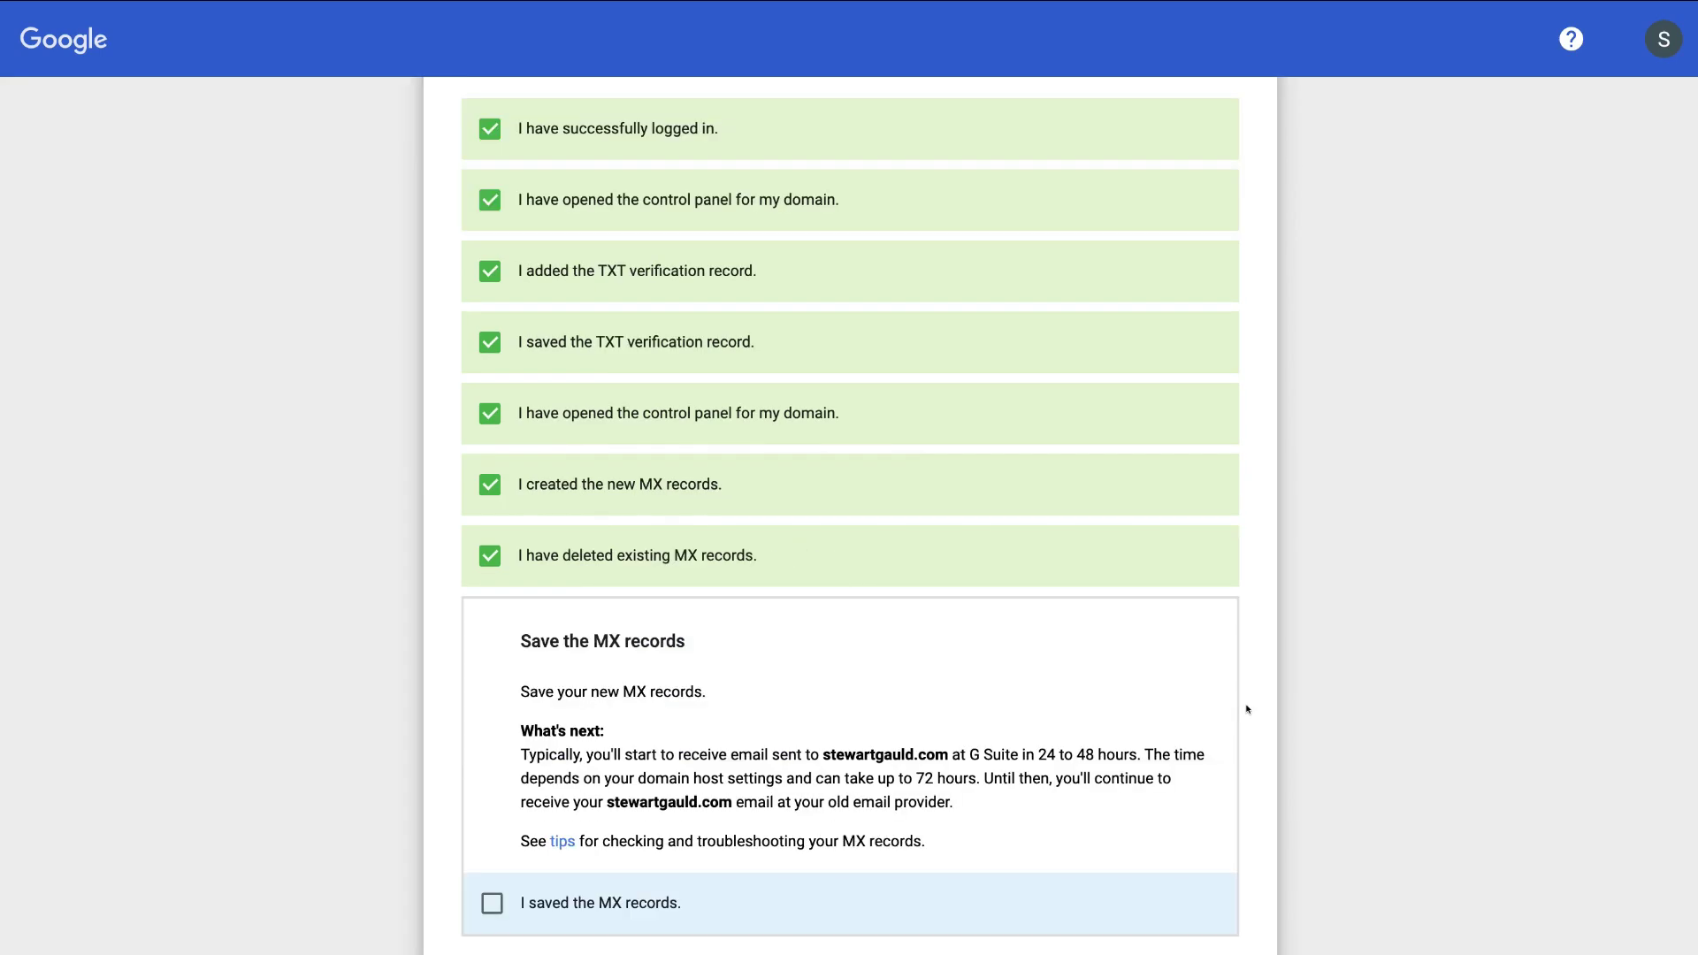
scroll(724, 853, "down", 1)
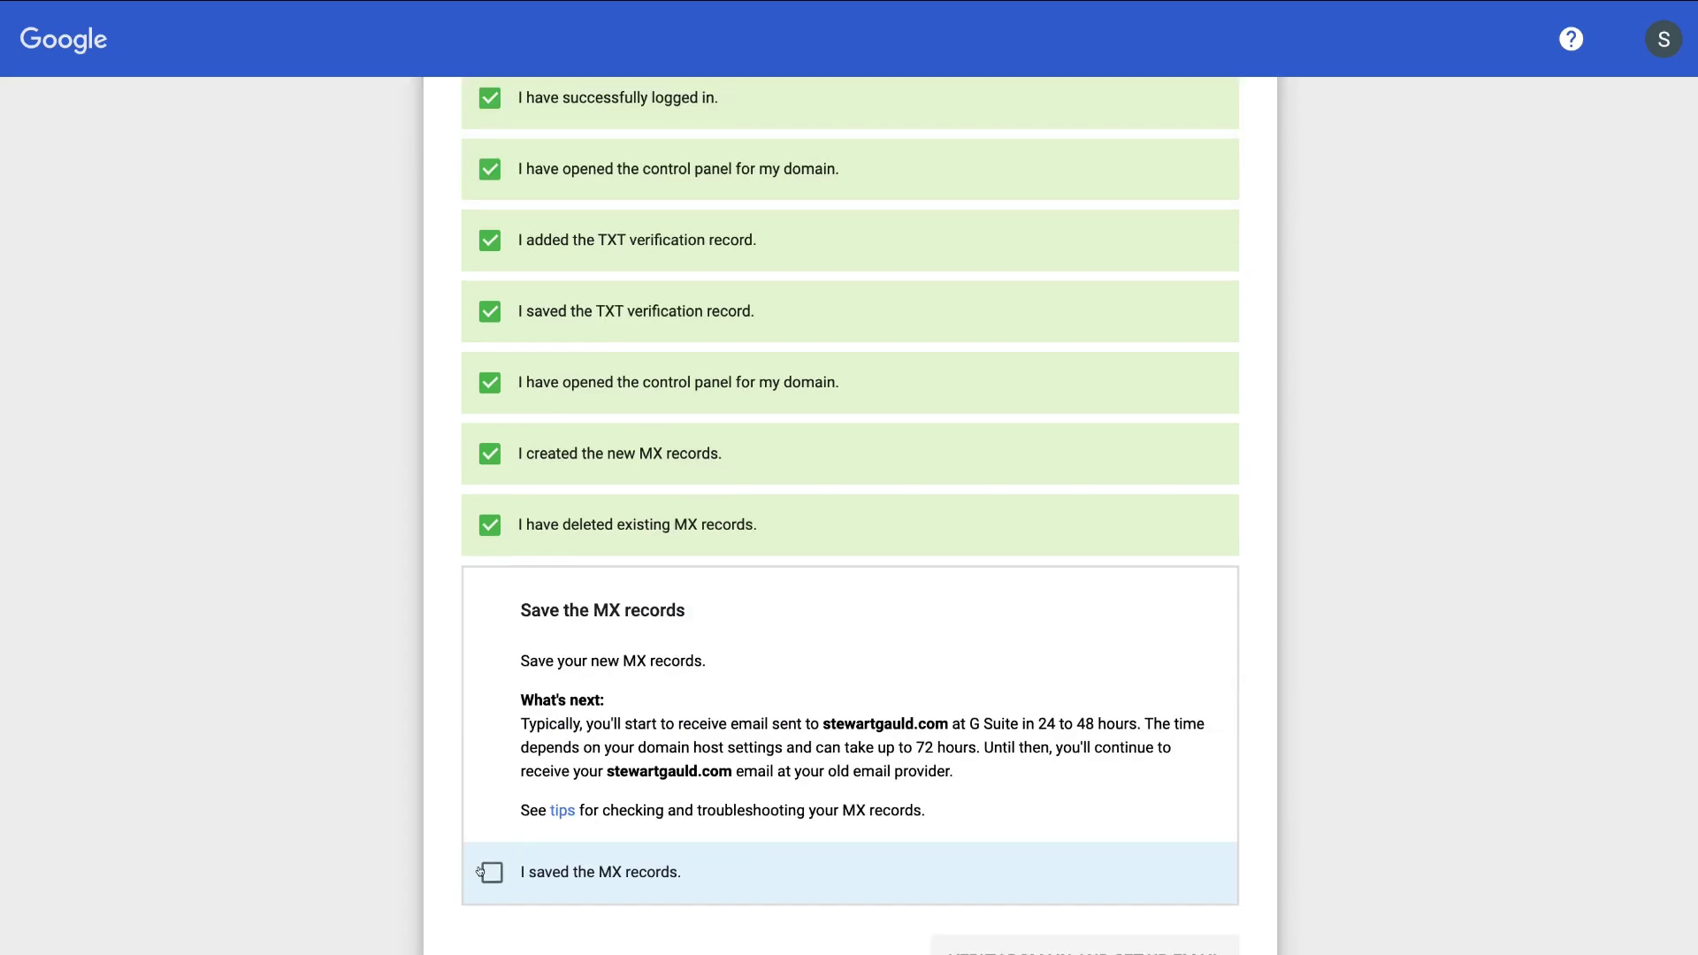
left_click(485, 871)
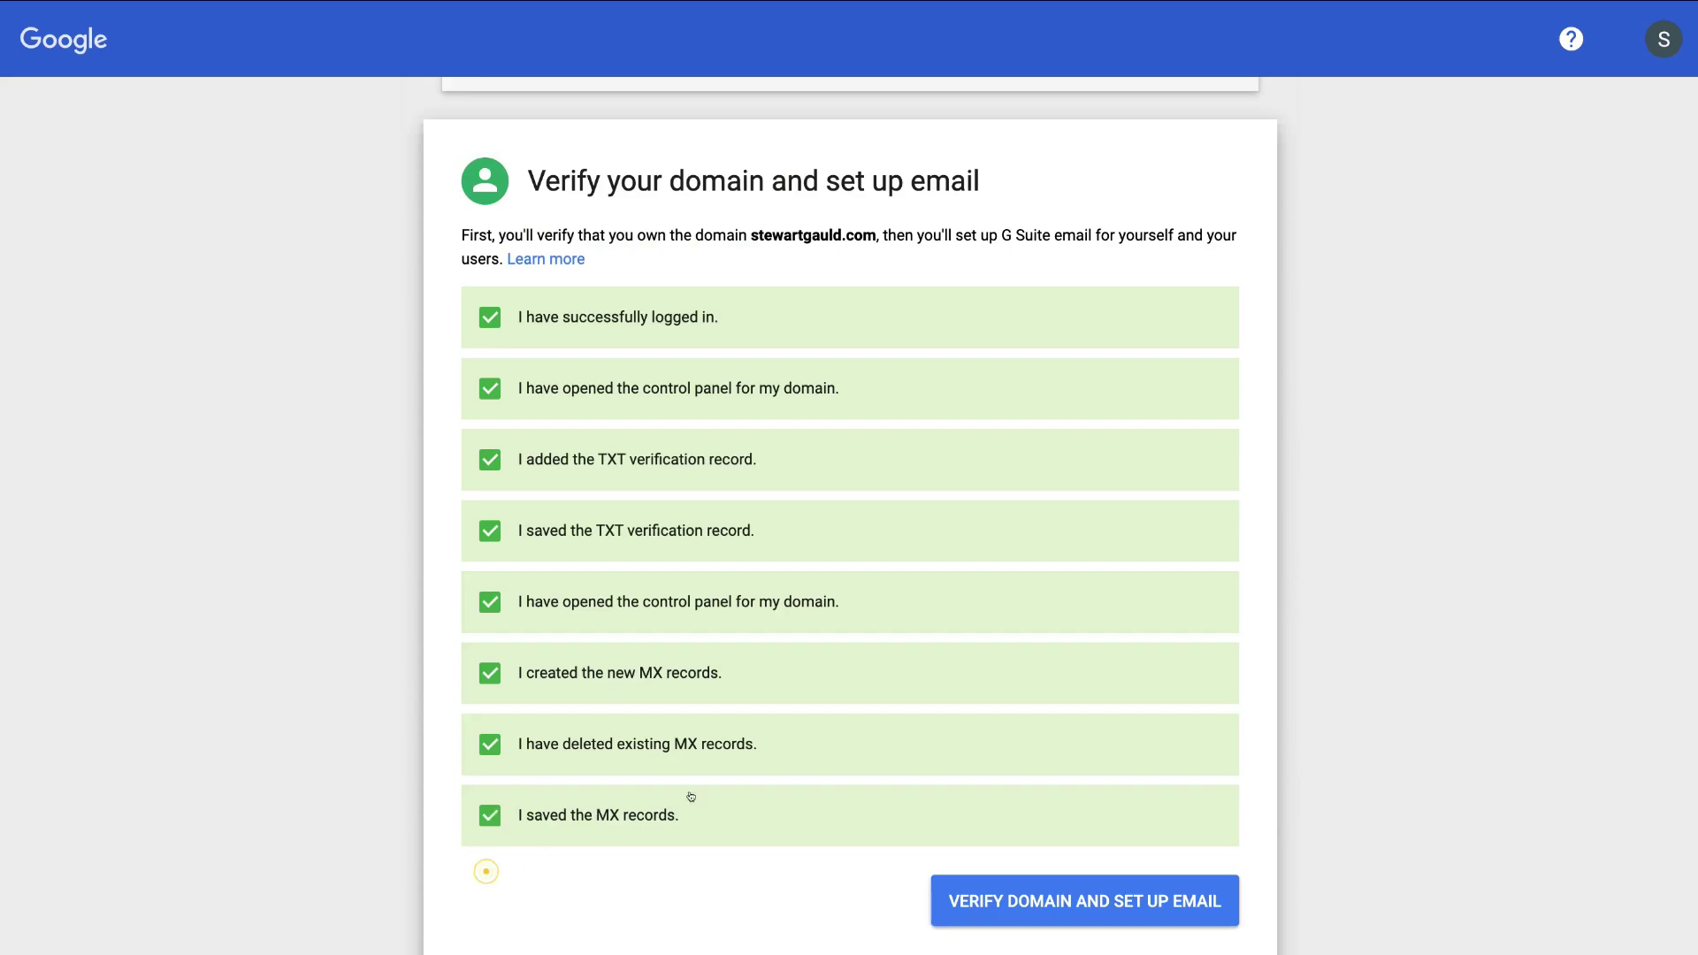
left_click(1038, 900)
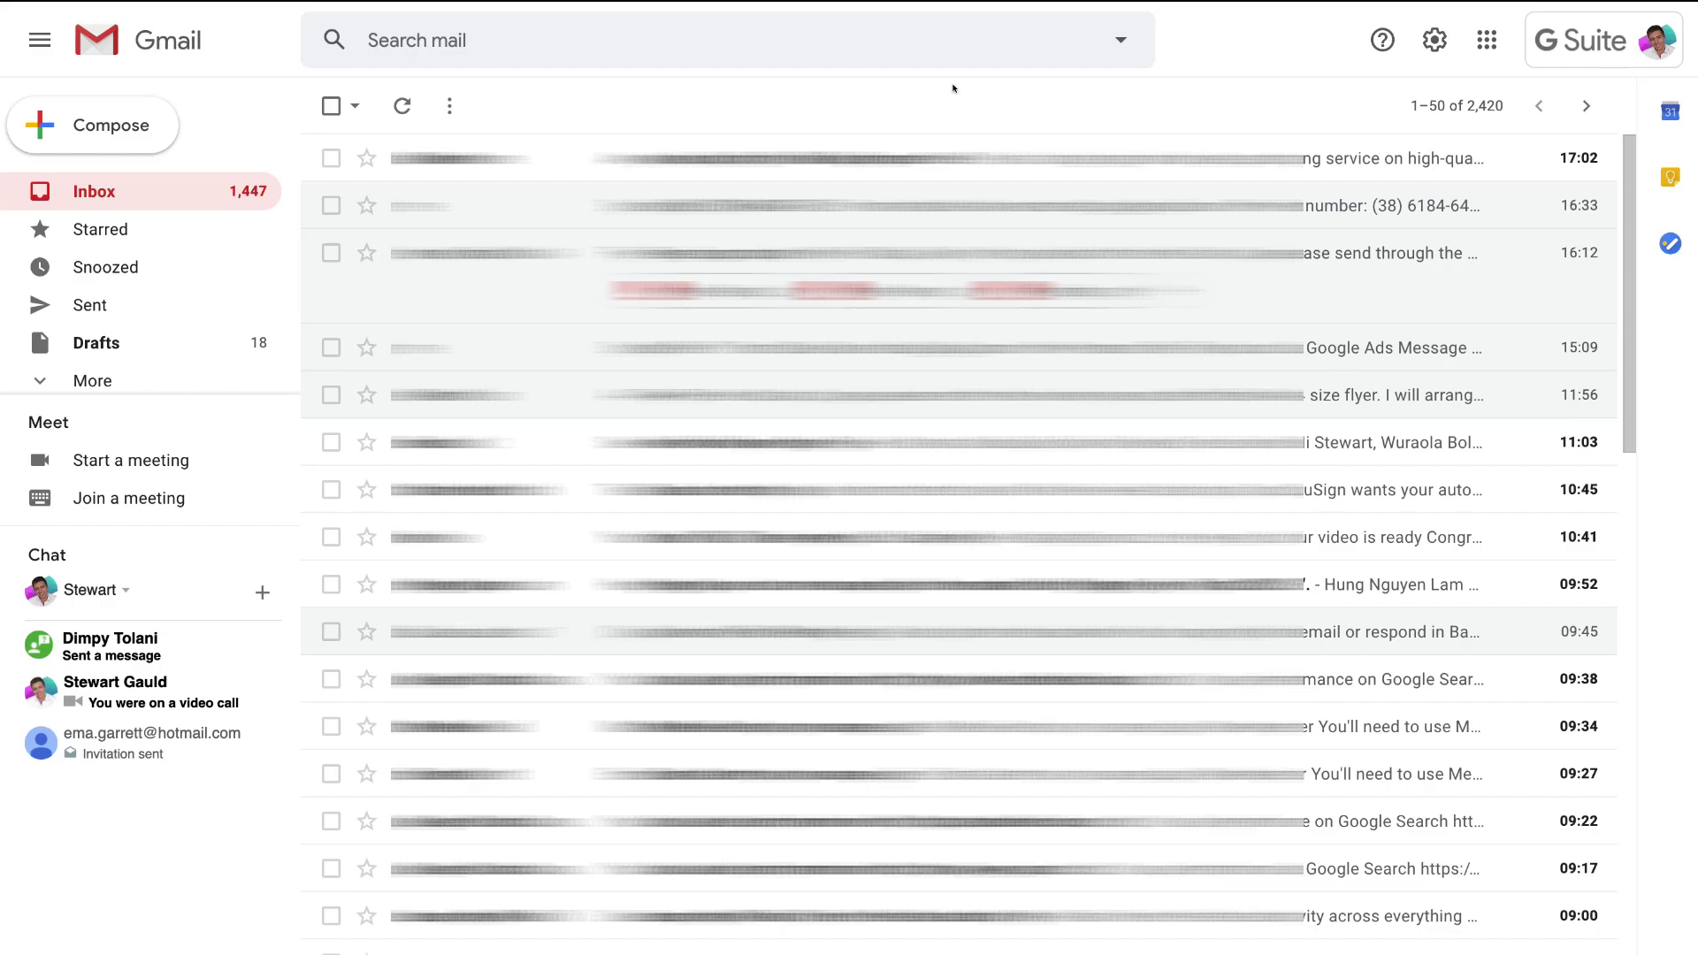
- Browse the G Suite app tiles in Gmail's Google apps launcher, then launch Admin
left_click(1487, 40)
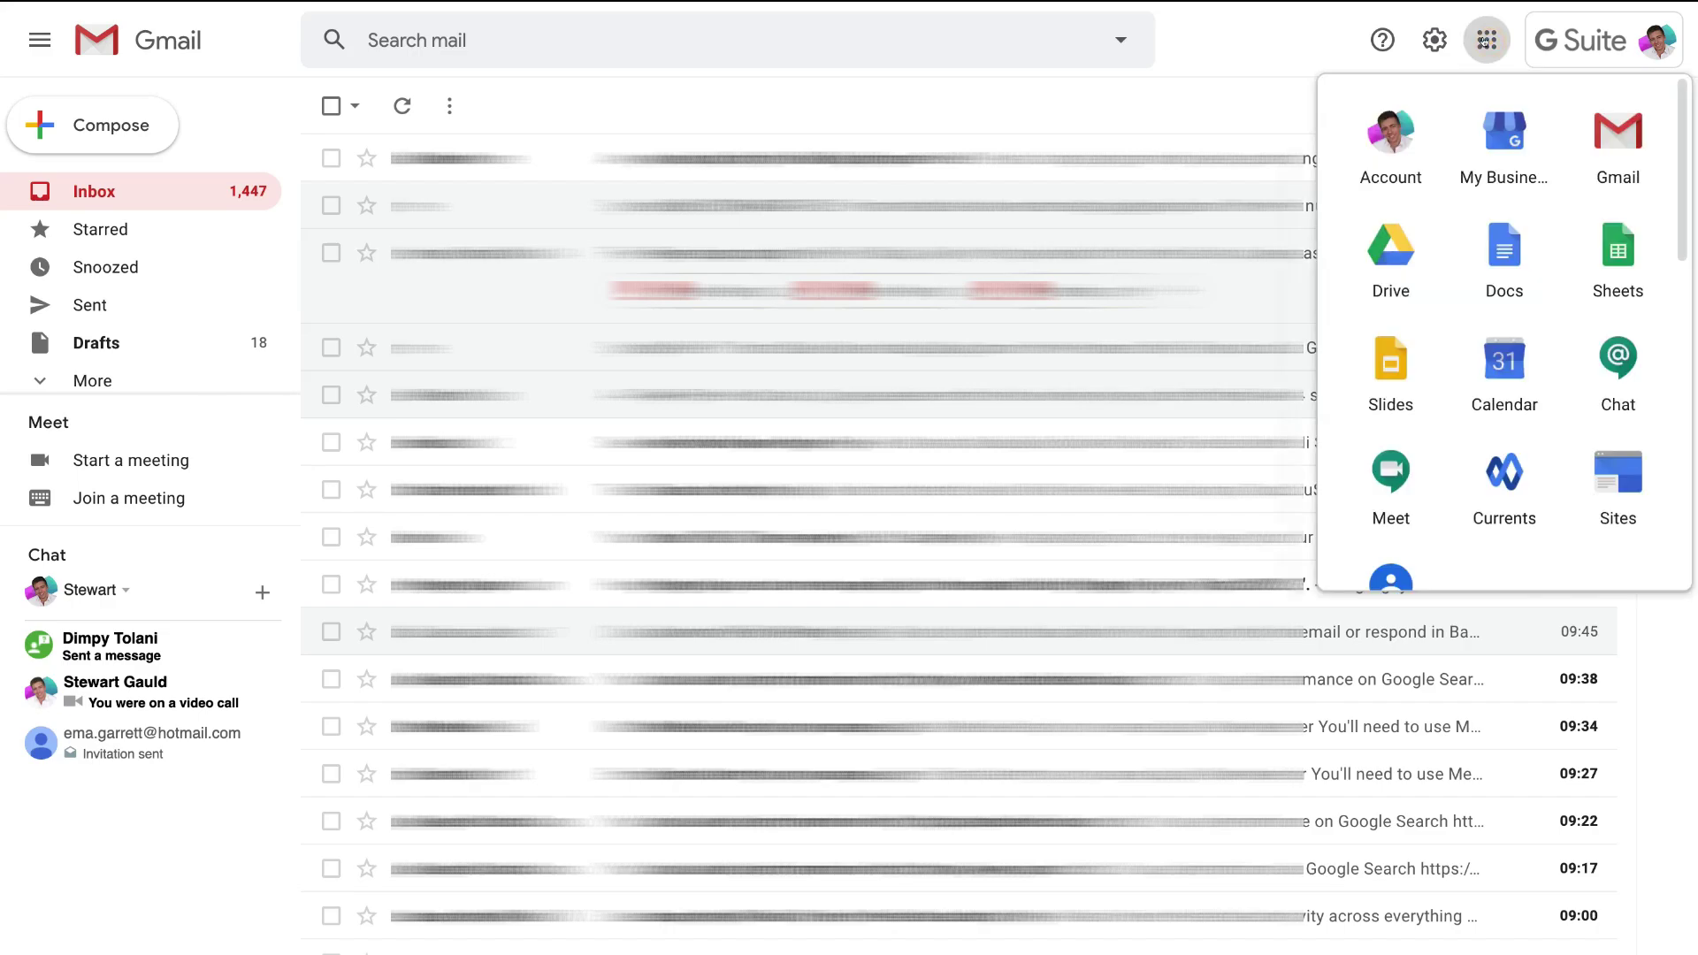
scroll(1448, 456, "down", 3)
scroll(1447, 456, "down", 3)
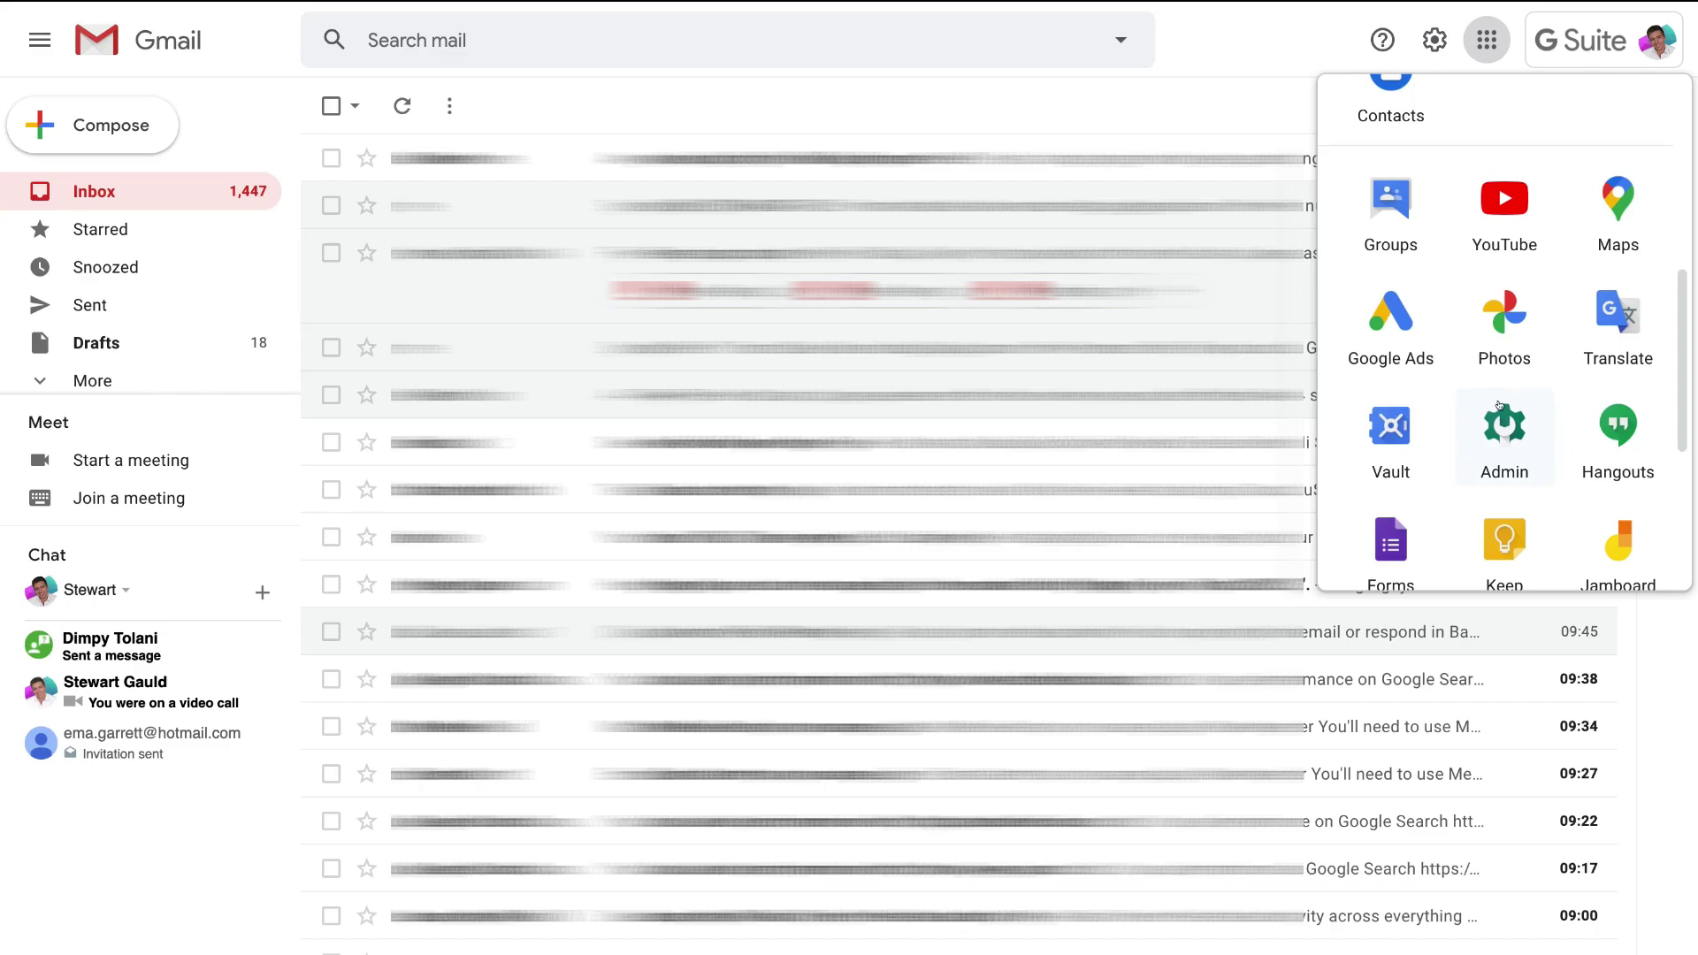
scroll(1451, 329, "up", 1)
scroll(1450, 330, "up", 5)
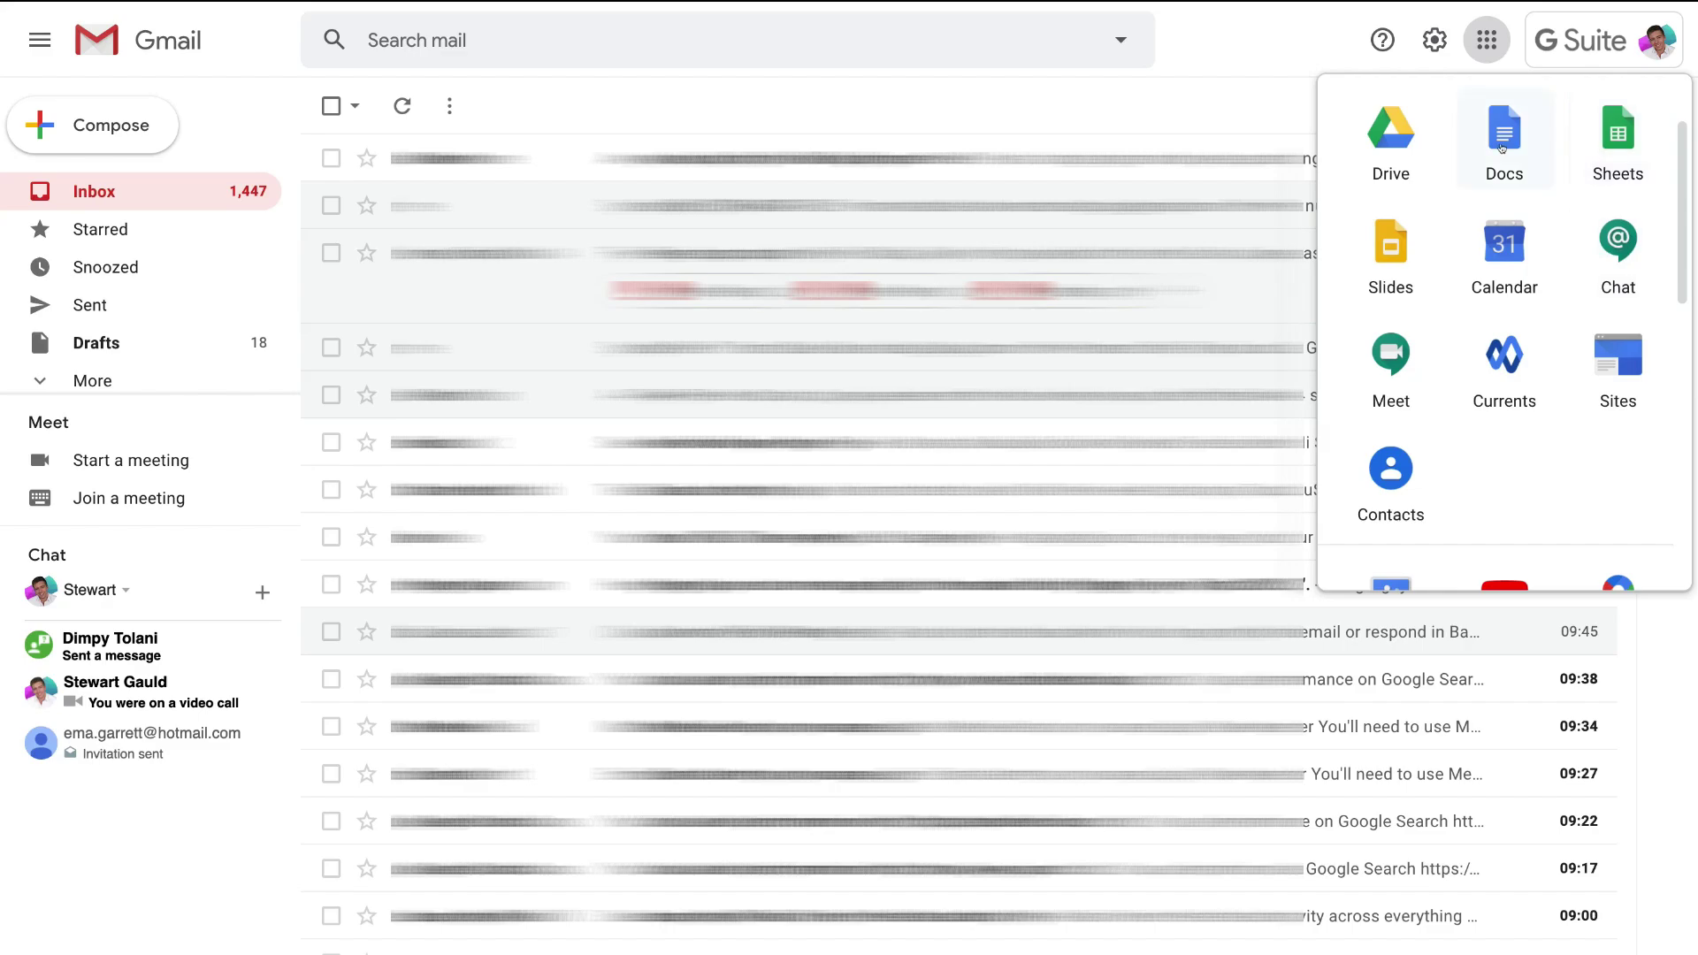
scroll(1451, 469, "down", 3)
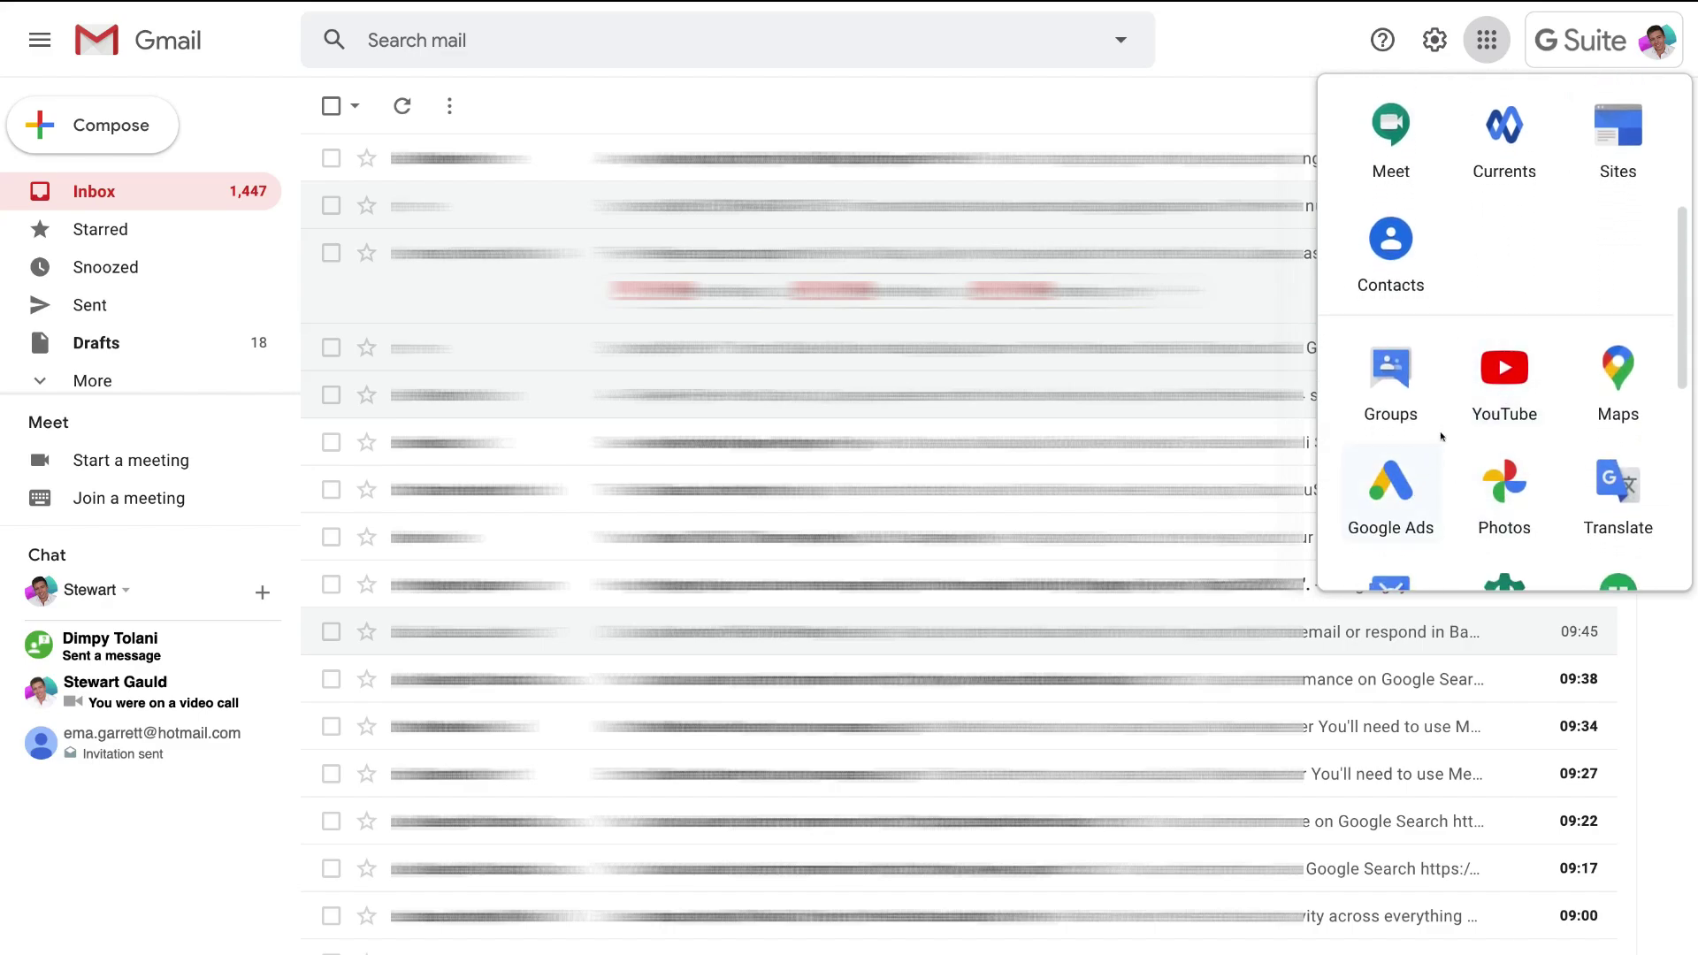
scroll(1443, 433, "down", 2)
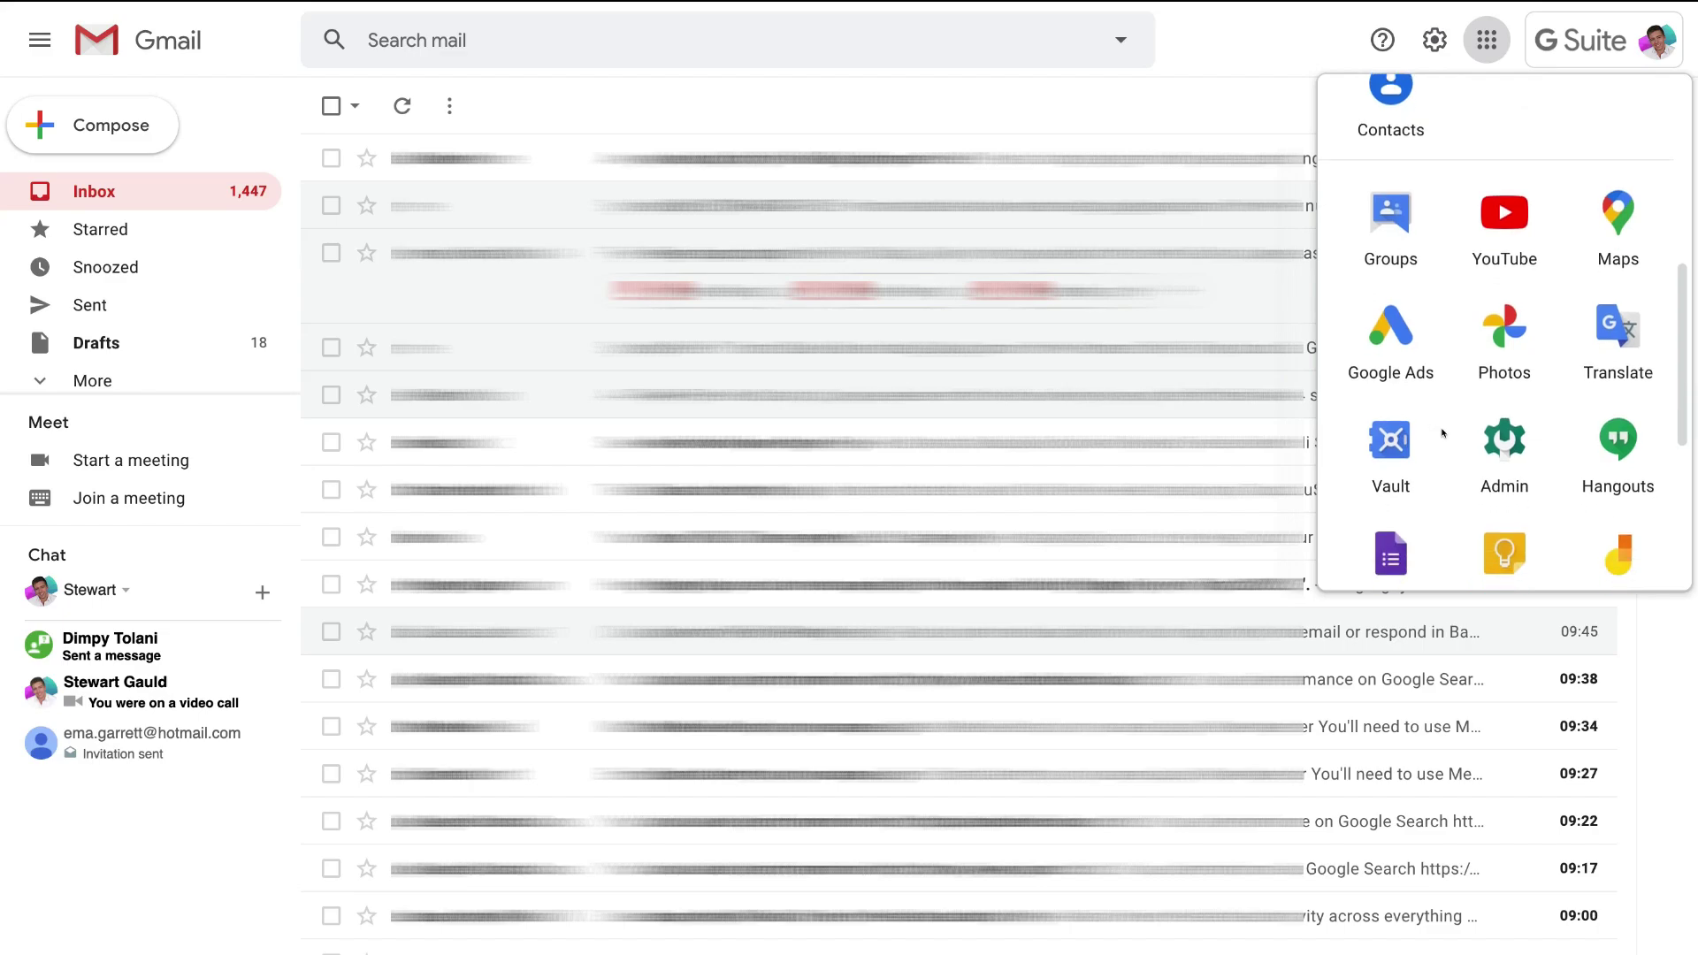
scroll(1444, 433, "up", 6)
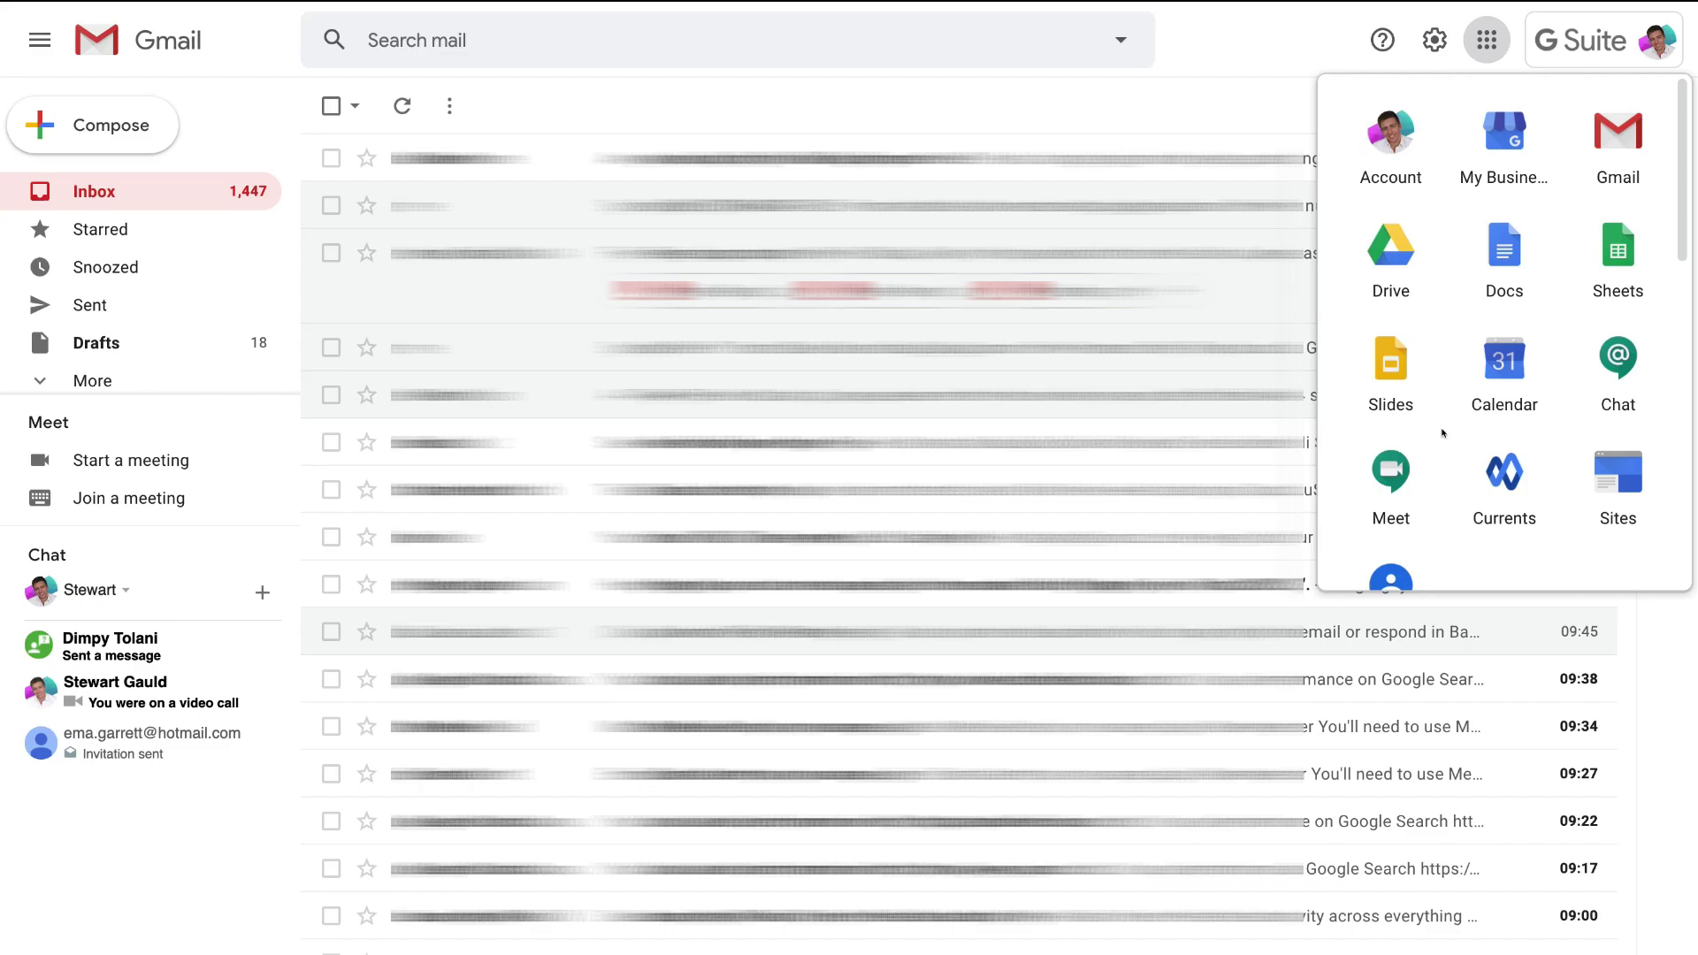
scroll(1443, 433, "down", 7)
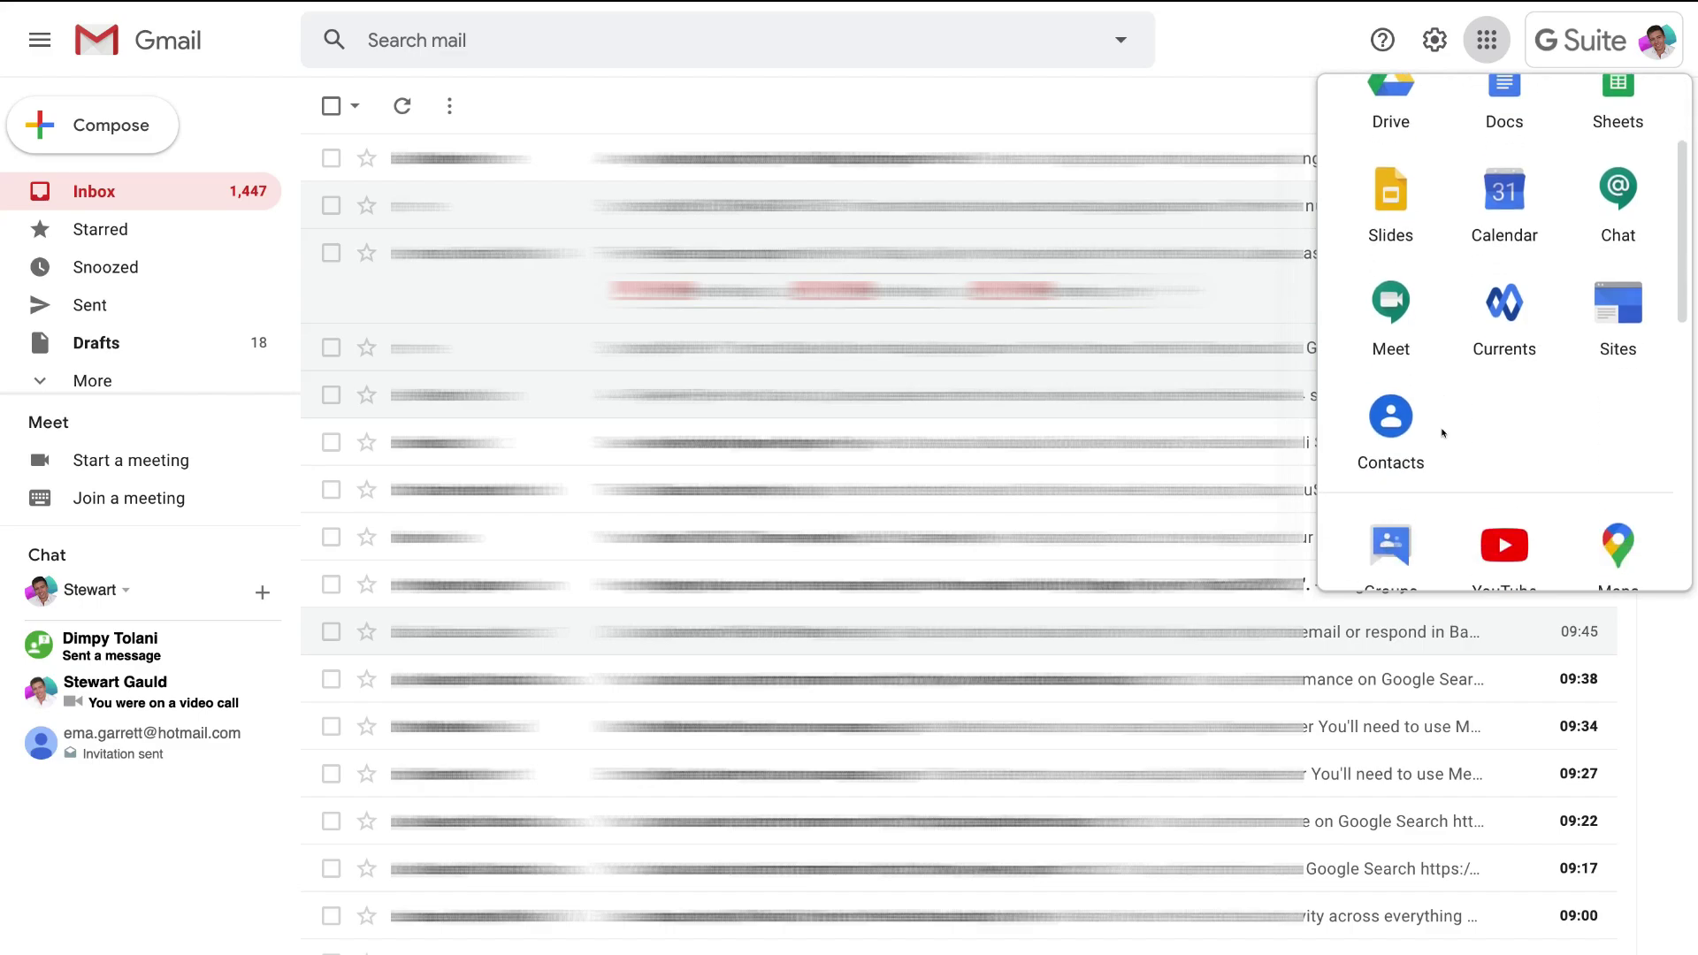
left_click(1518, 313)
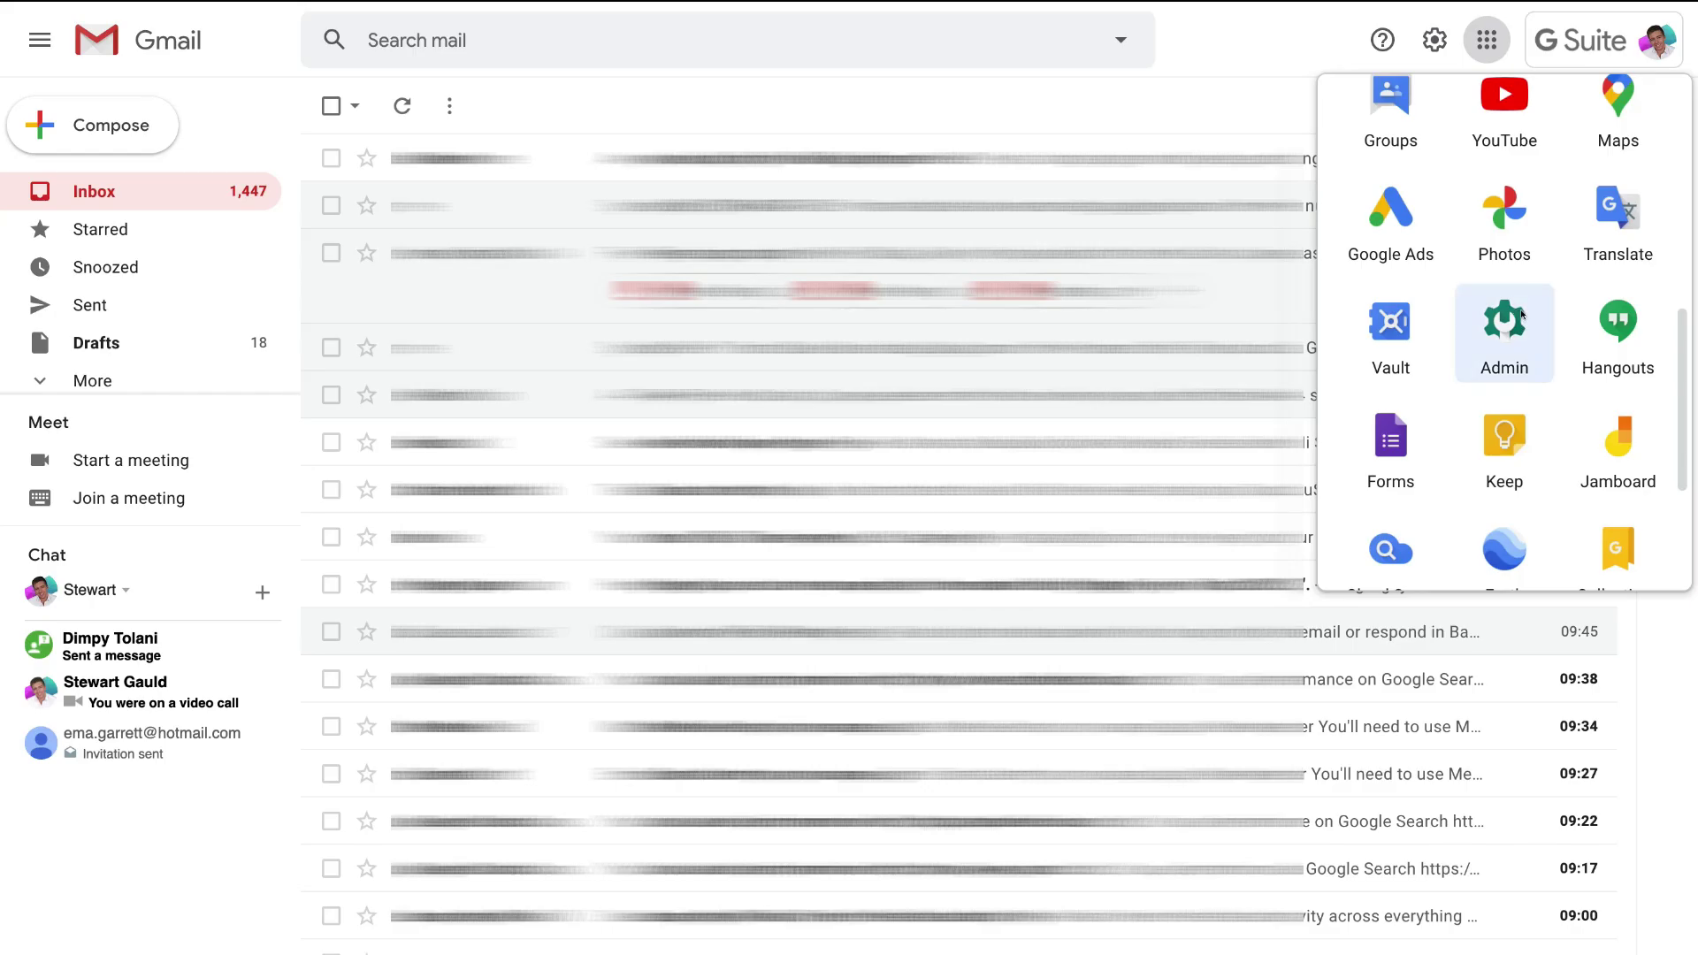